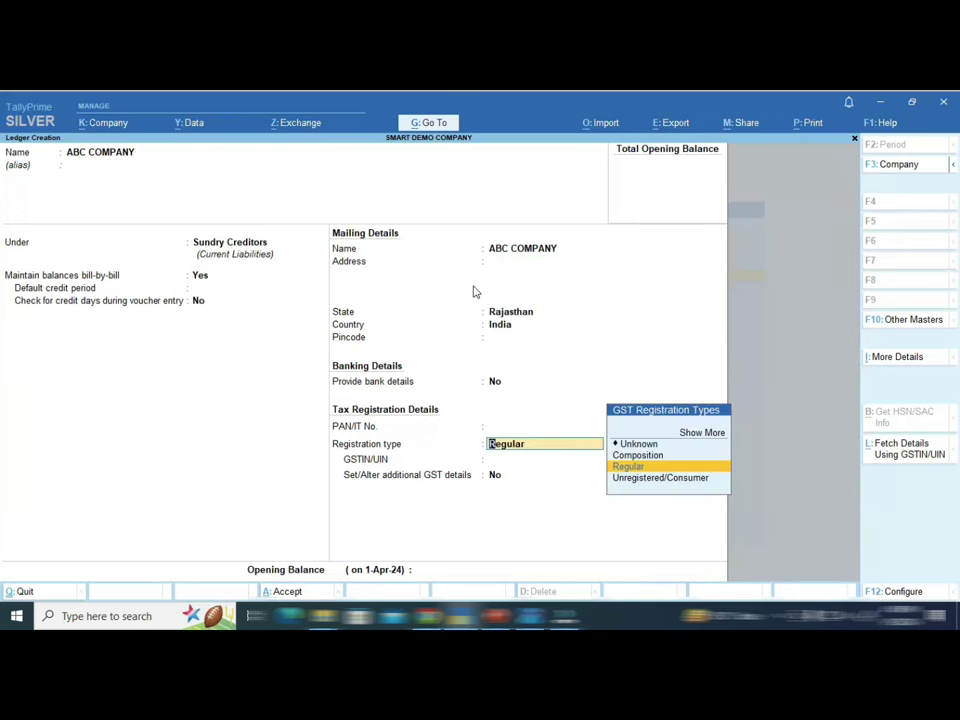
Save the ABC COMPANY ledger under Sundry Creditors with Regular registration type, leaving GSTIN and opening balance blank
key("Return")
key("Return")
key("Return")
key("Return")
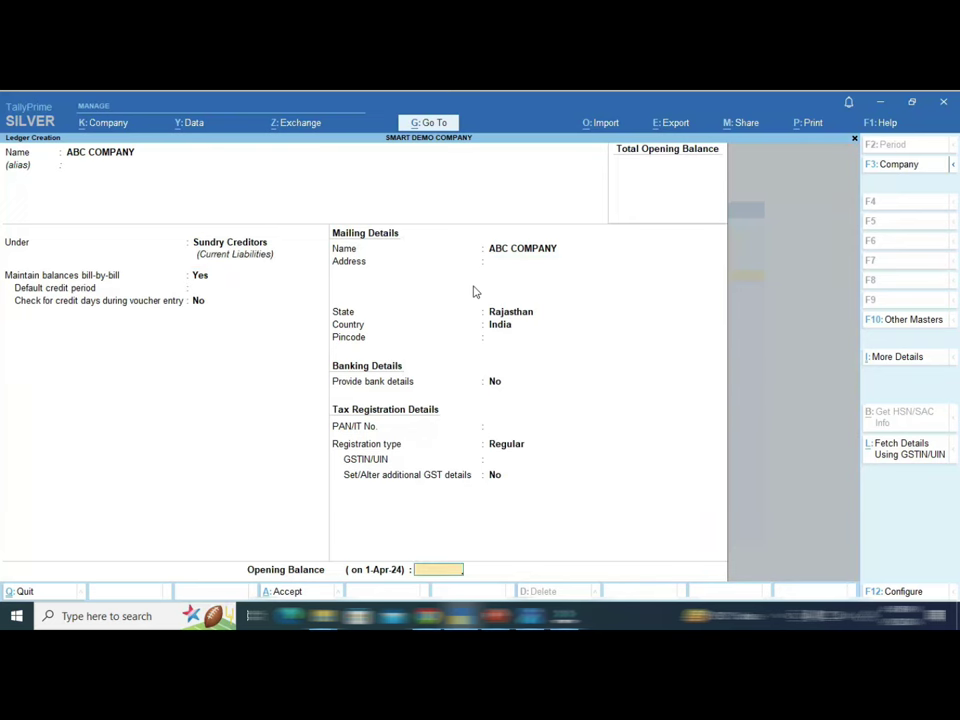
key("Return")
key("Return")
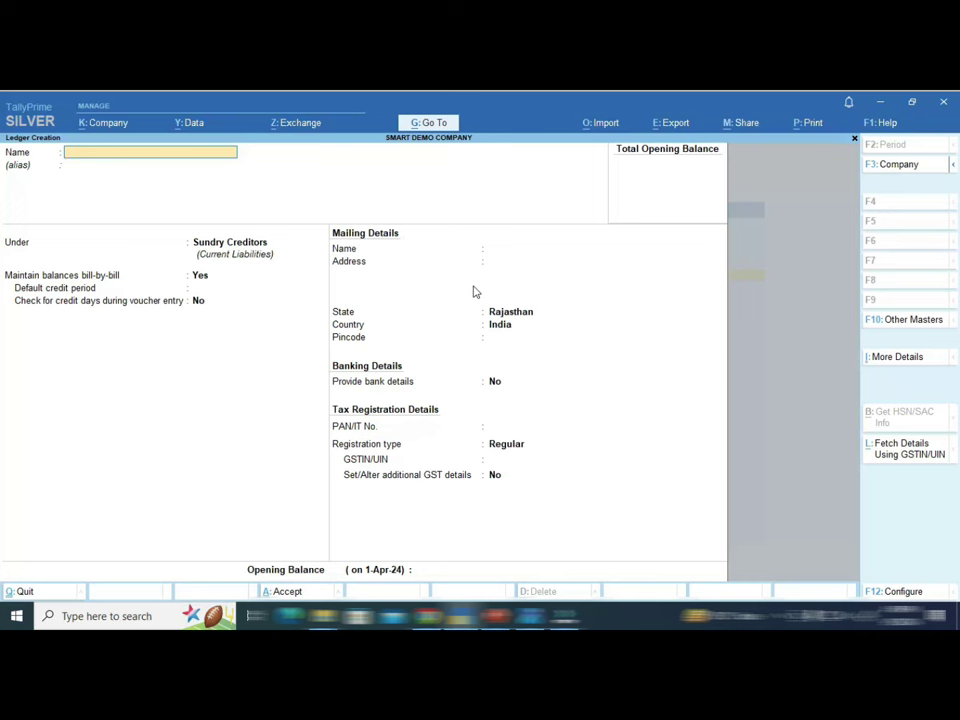
Name the new ledger INCOME FROM perquisites, copying the word "perquisites" from slide 3 of the TALLY PRIME presentation in PowerPoint
type("INVO")
key("BackSpace")
key("BackSpace")
type("COME FROM")
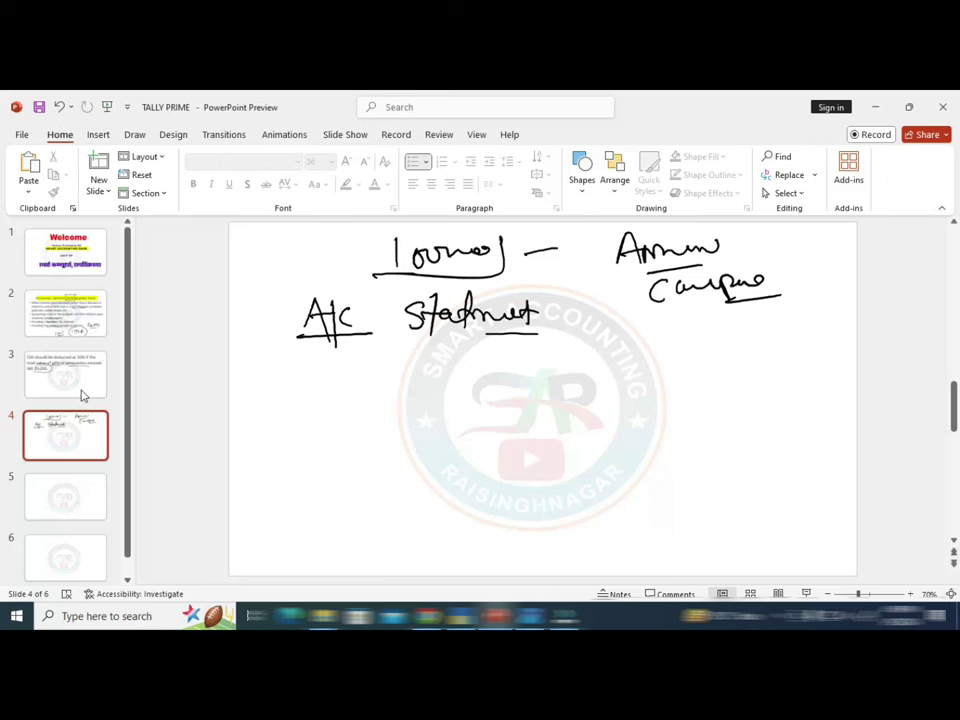
left_click(83, 395)
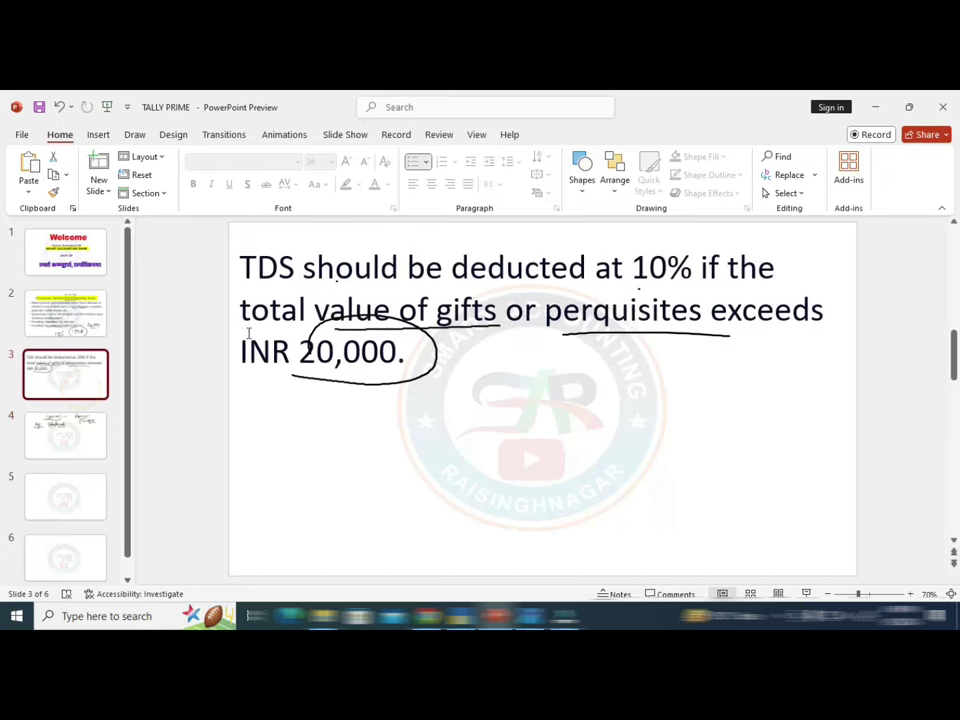
left_click(545, 311)
left_click_drag(545, 311, 702, 311)
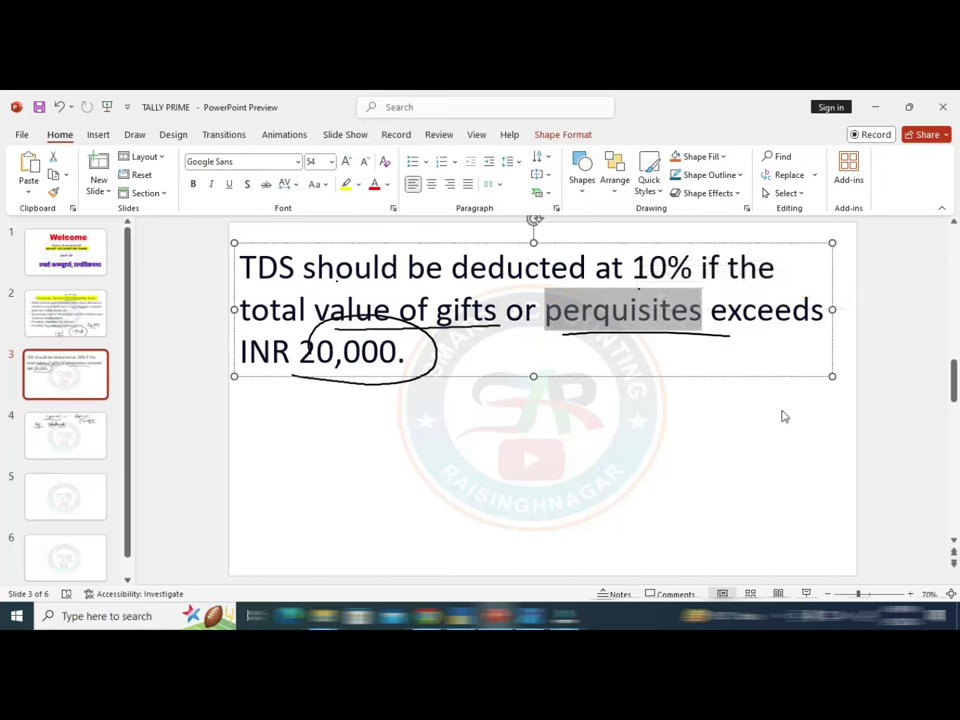
key("alt+Tab")
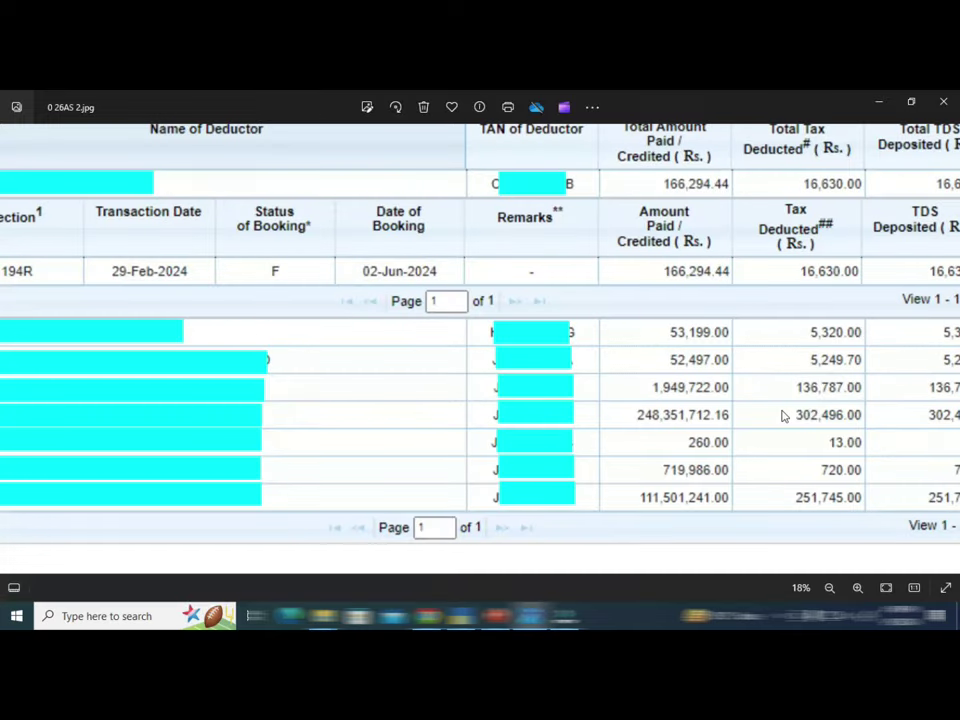
key("alt+Tab")
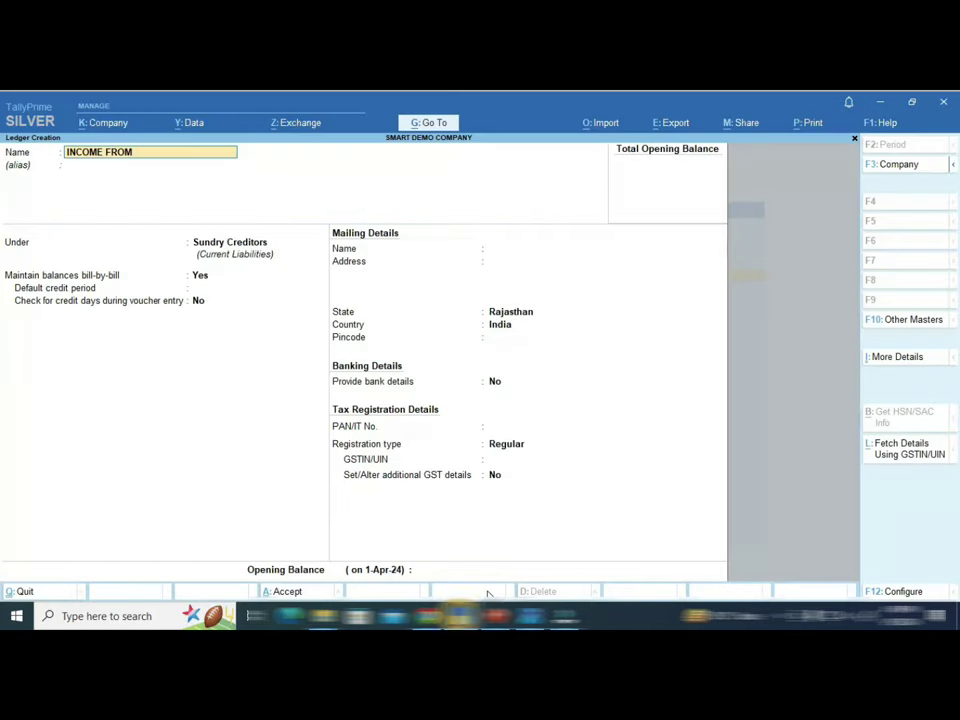
key("ctrl+alt+v")
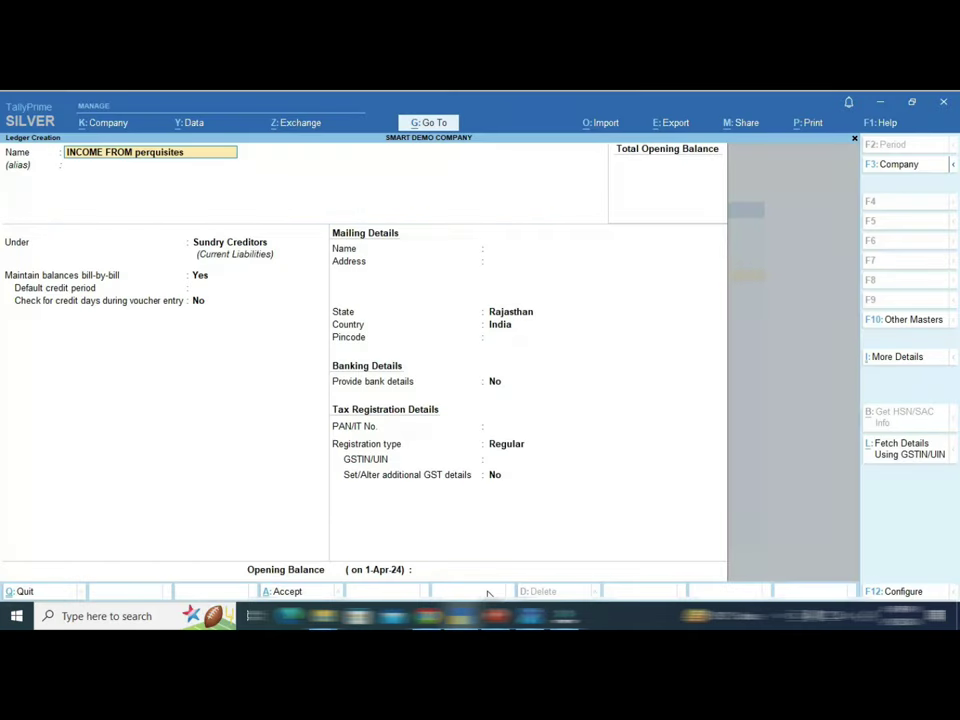
Place the INCOME FROM perquisites ledger under the Indirect Incomes group, with assessable value calculation left Not Applicable
key("Return")
key("Return")
type("IND")
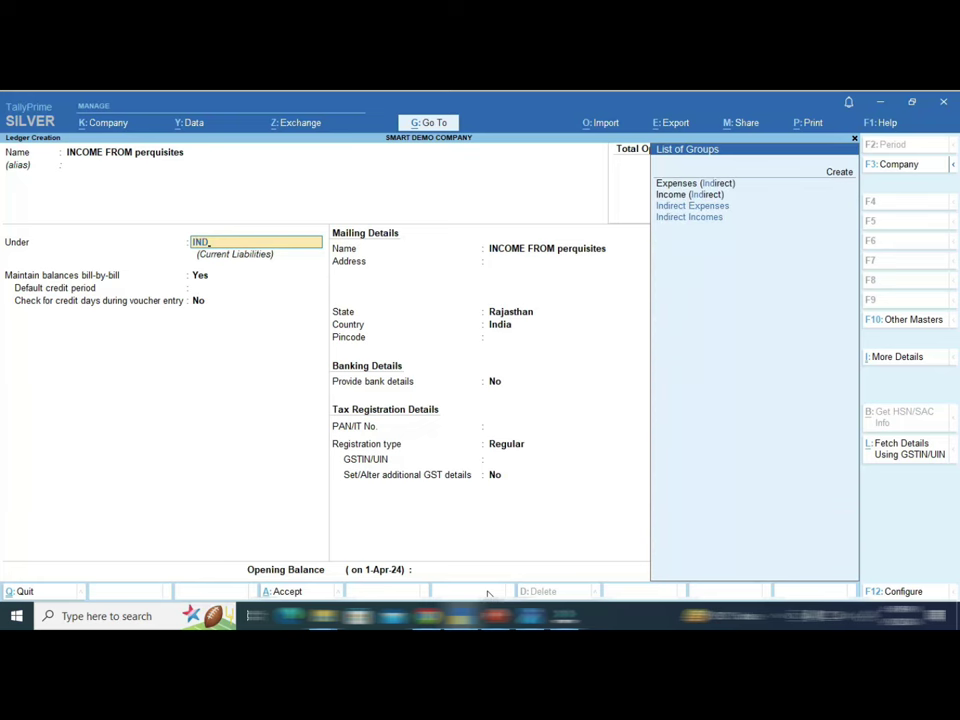
key("Down")
key("Down")
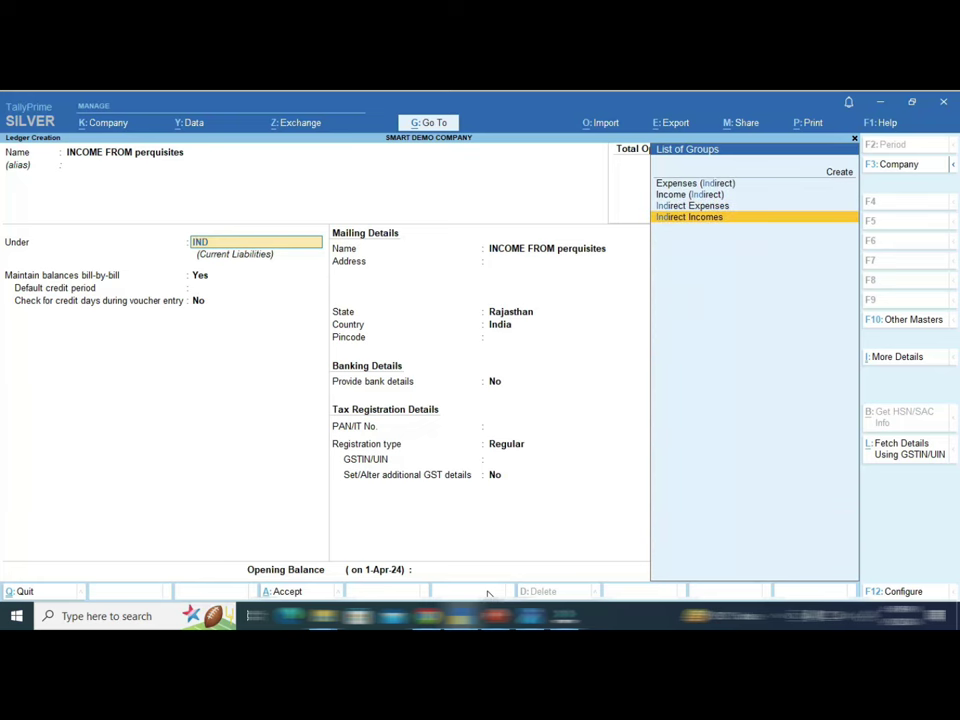
key("Return")
key("Return")
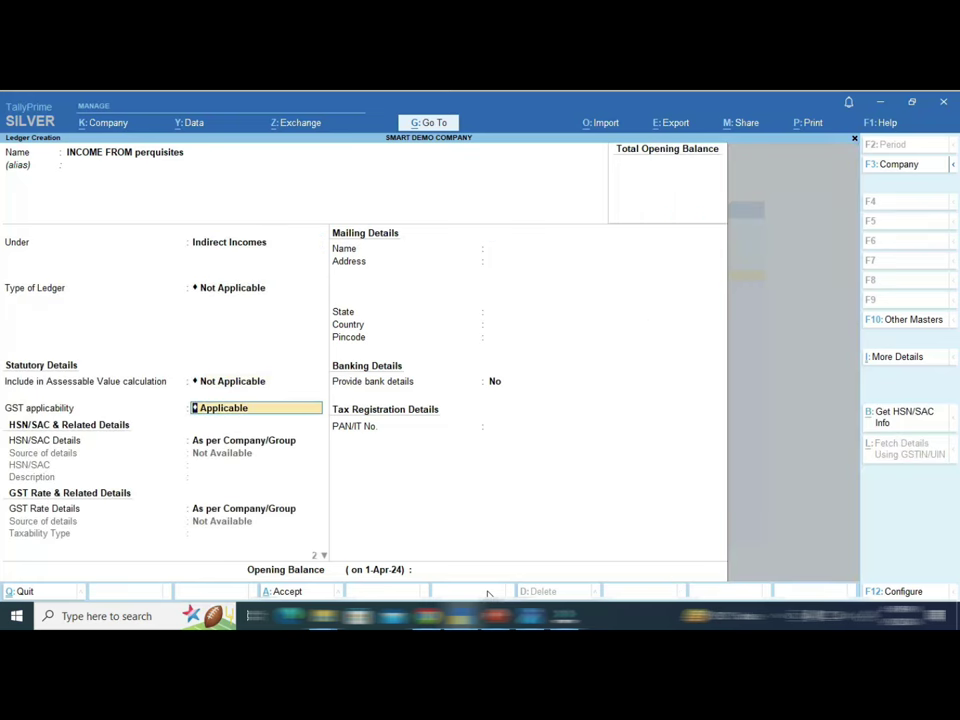
Set GST applicability to Not Applicable for the perquisites income ledger and save it without bank details
key("BackSpace")
key("Down")
key("Return")
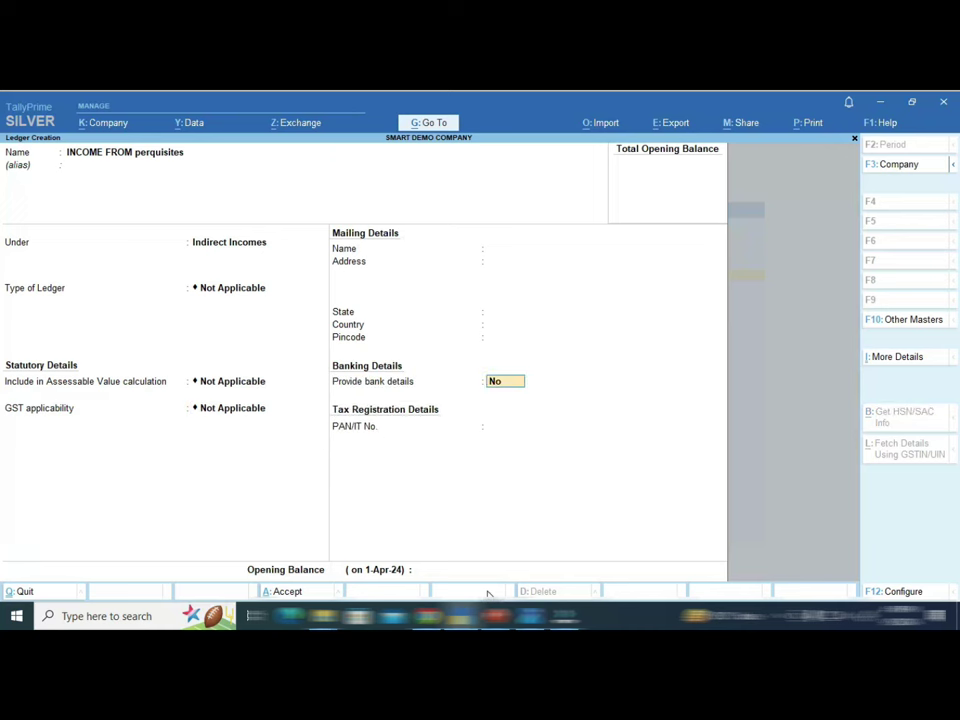
key("Return")
key("Return")
key("Return")
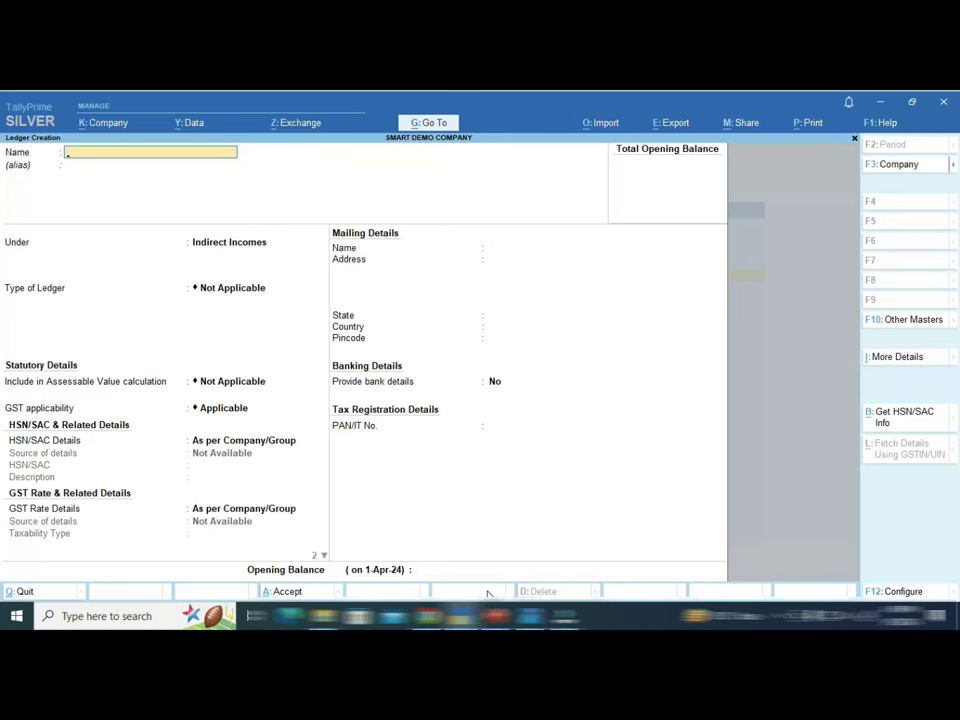
Enter a new ledger named DRAWINGS under the Capital Account group, using the same name for mailing
type("DRAWINGS")
key("Return")
type("CA")
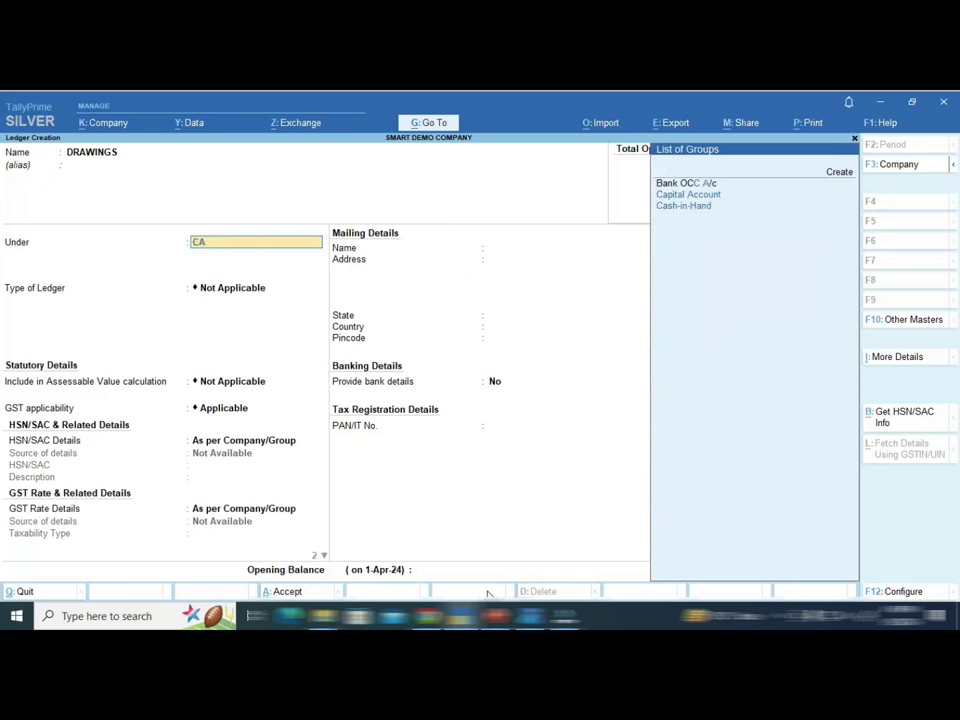
type("PI")
key("Return")
key("Return")
key("Return")
key("Return")
key("Return")
key("Return")
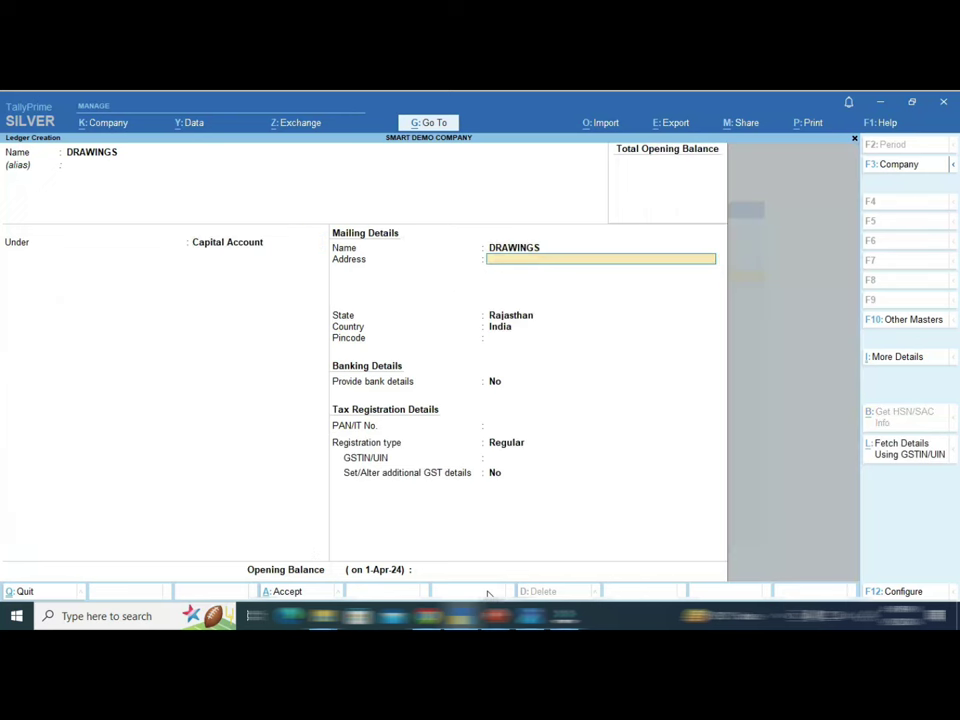
Set the DRAWINGS ledger's registration type to Unregistered/Consumer and save the ledger
key("Return")
key("Return")
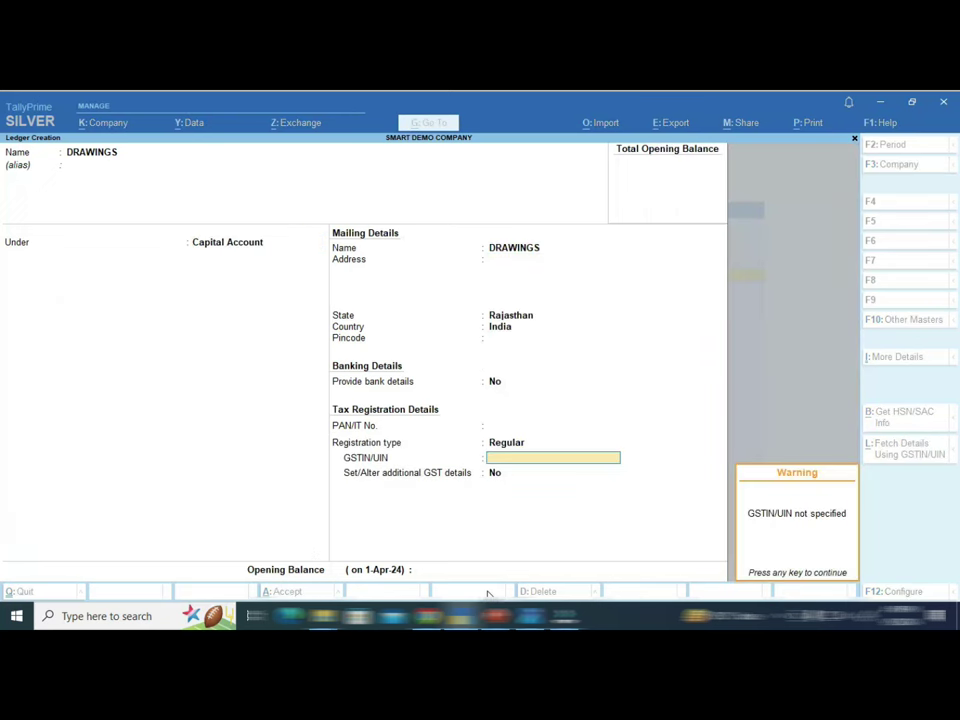
key("Return")
key("BackSpace")
key("BackSpace")
key("Down")
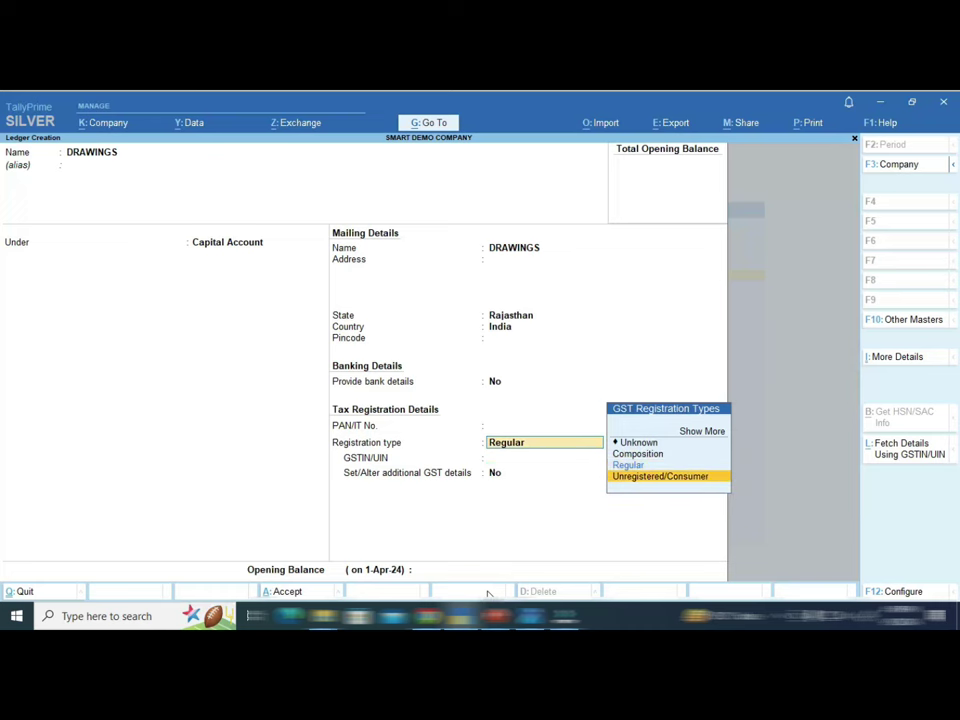
key("Return")
key("Return")
key("Return")
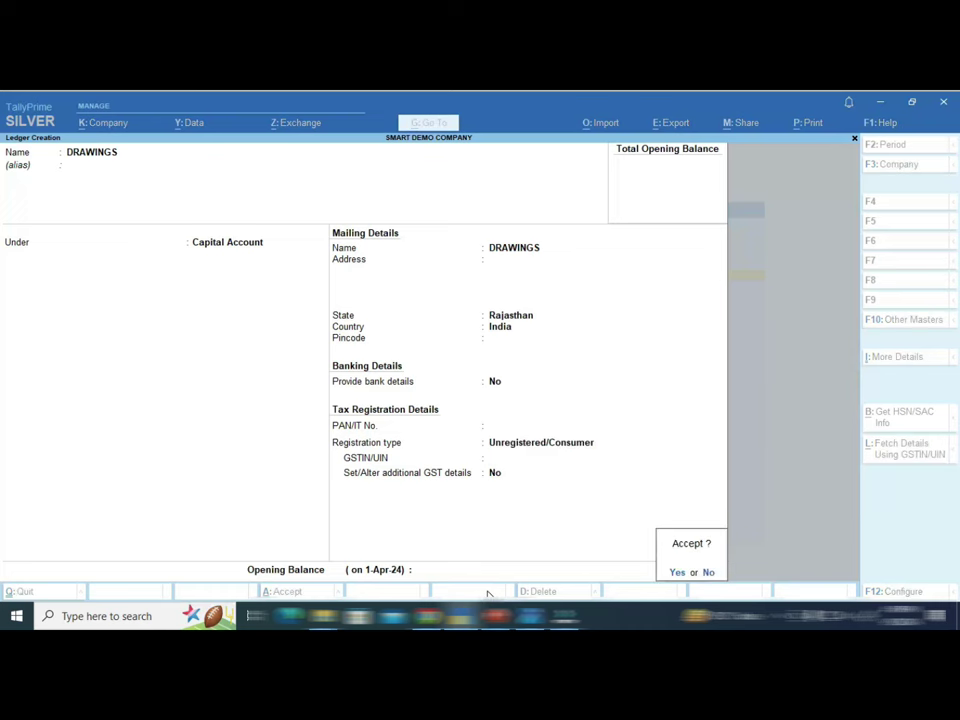
key("Return")
Leave ledger creation for the Gateway of Tally and open a new Journal voucher
key("Escape")
key("Escape")
key("Escape")
key("Escape")
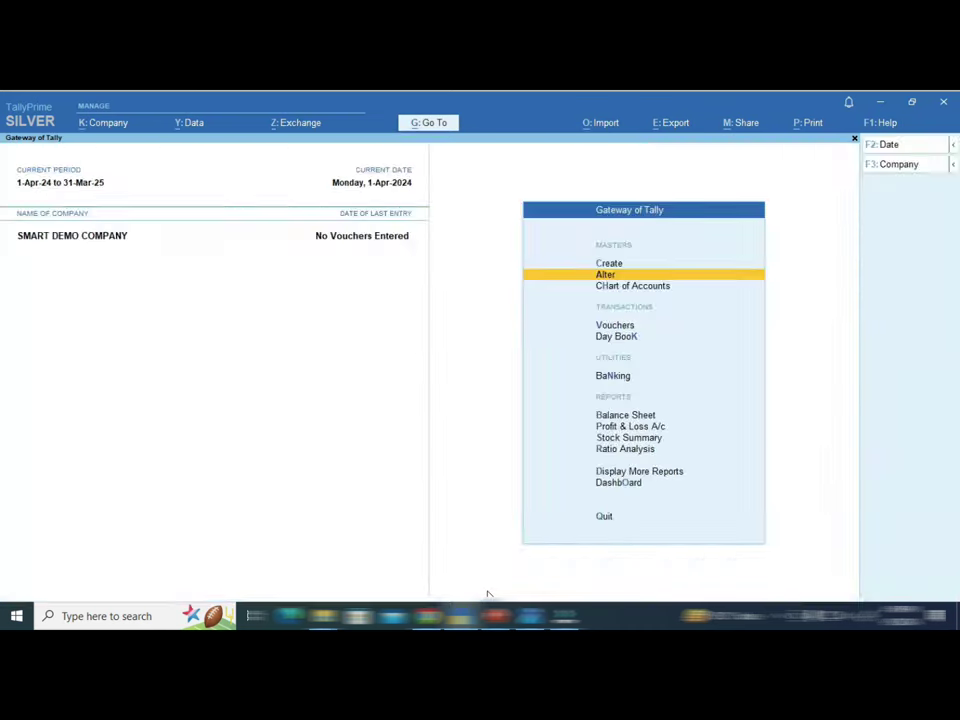
key("Down")
key("Down")
key("Down")
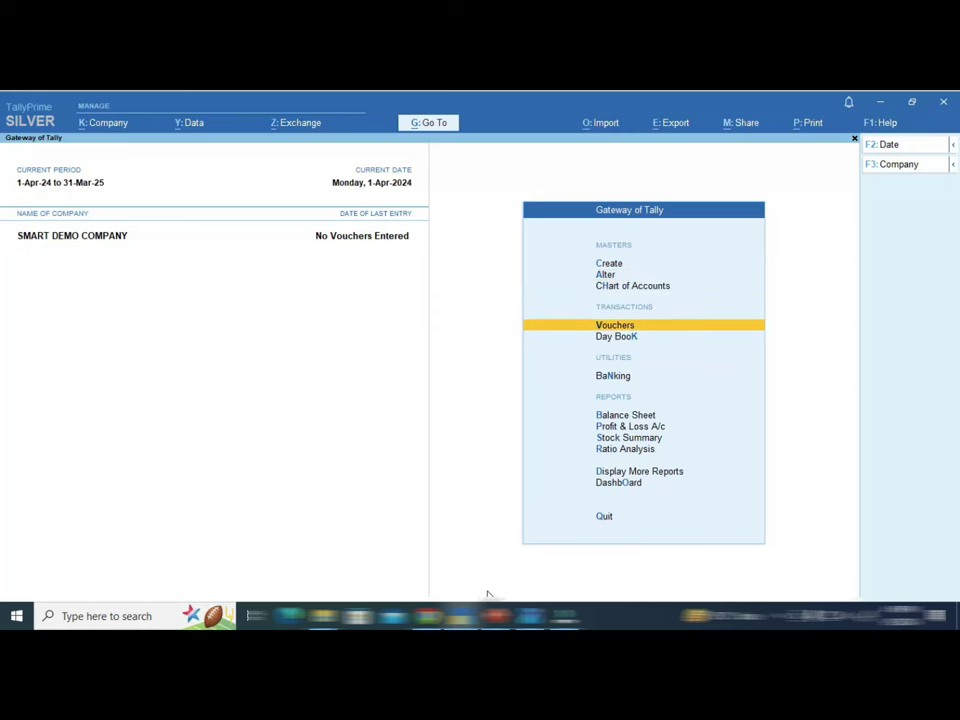
key("Return")
key("F7")
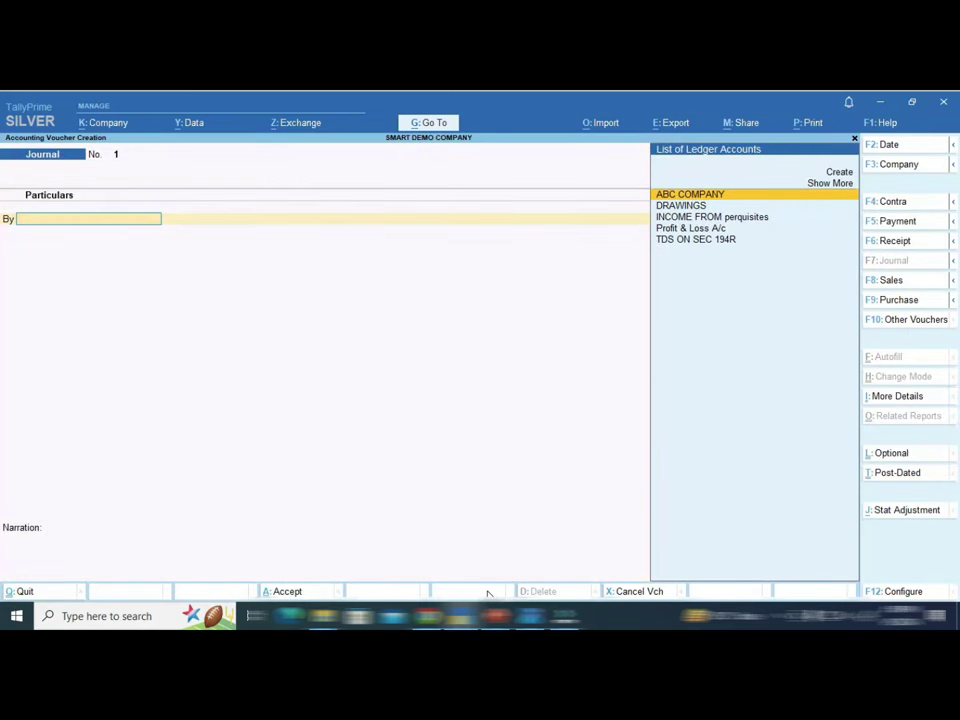
Debit ABC COMPANY with 166294.44 in the journal, taking the Section 194R amount paid from the 26AS image
key("Down")
key("Down")
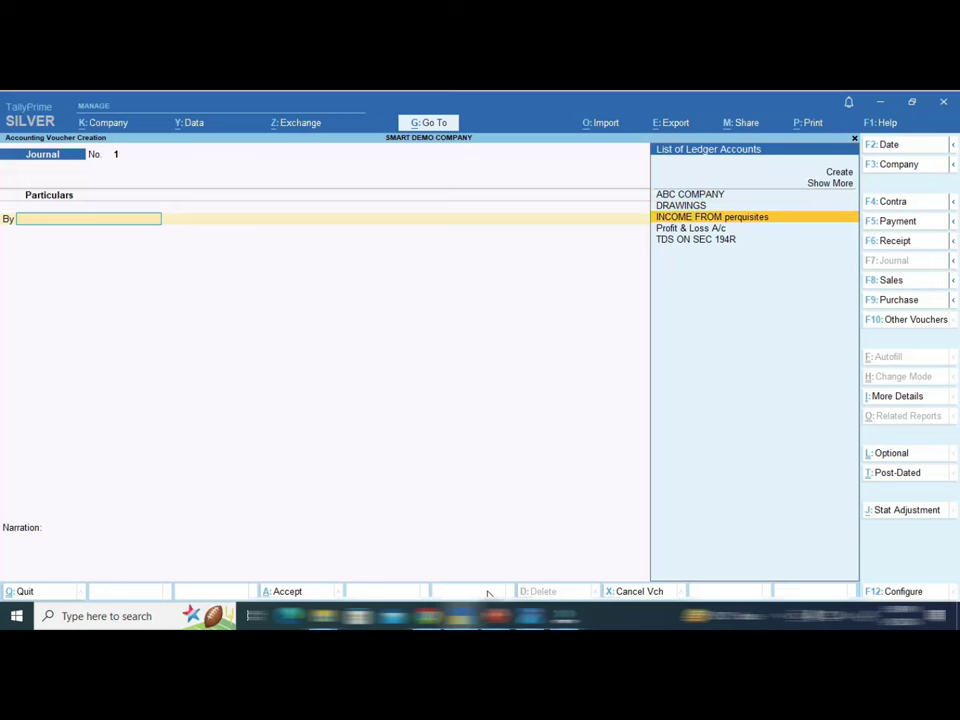
key("Up")
key("Up")
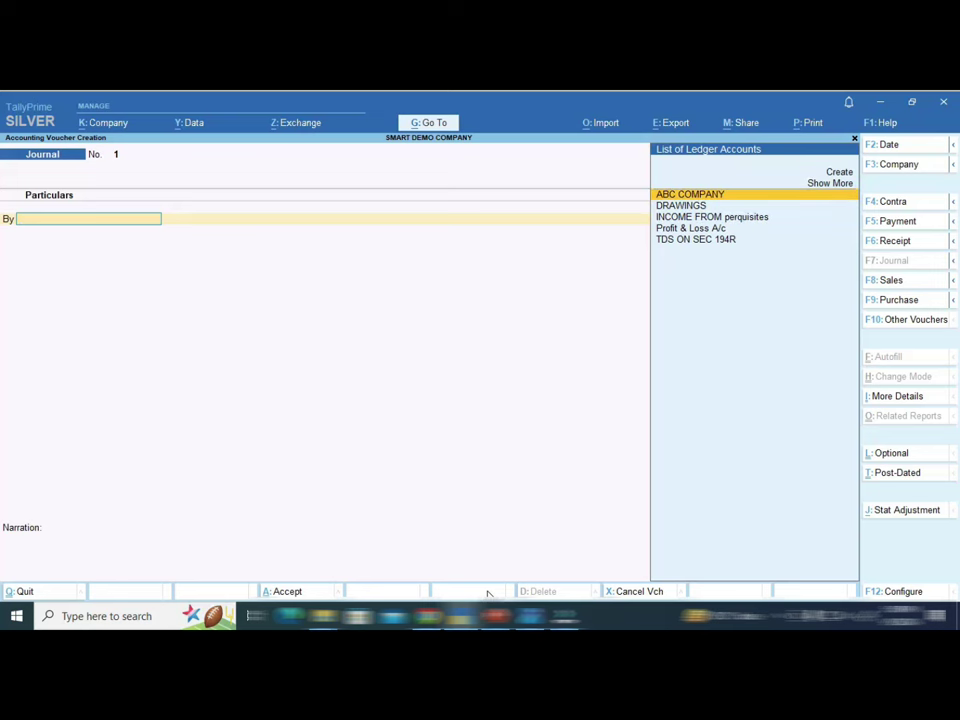
key("Return")
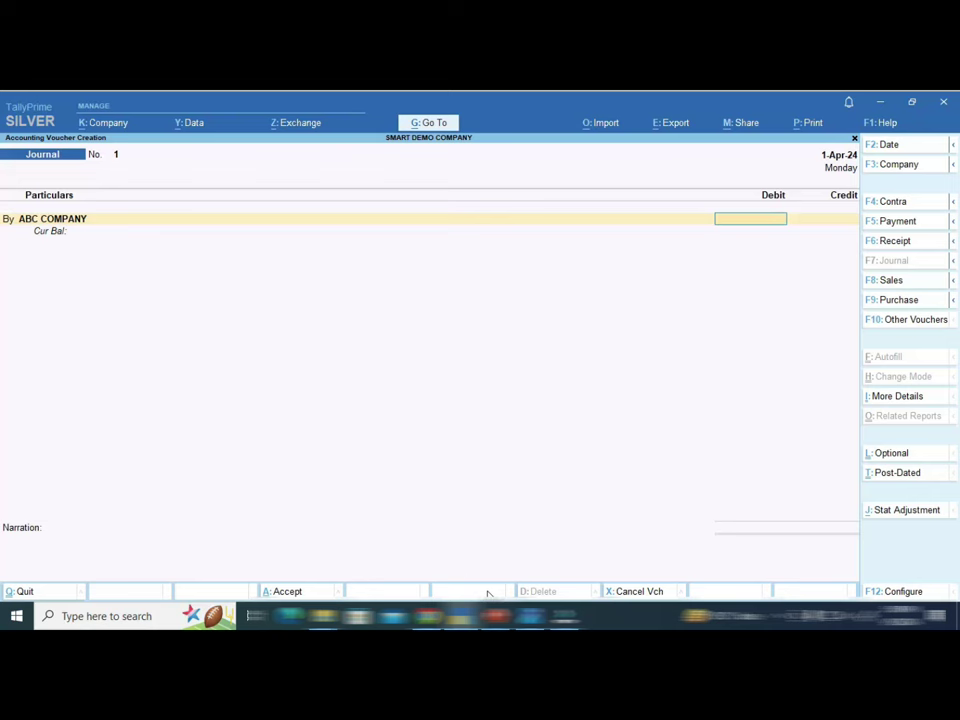
key("alt+Tab")
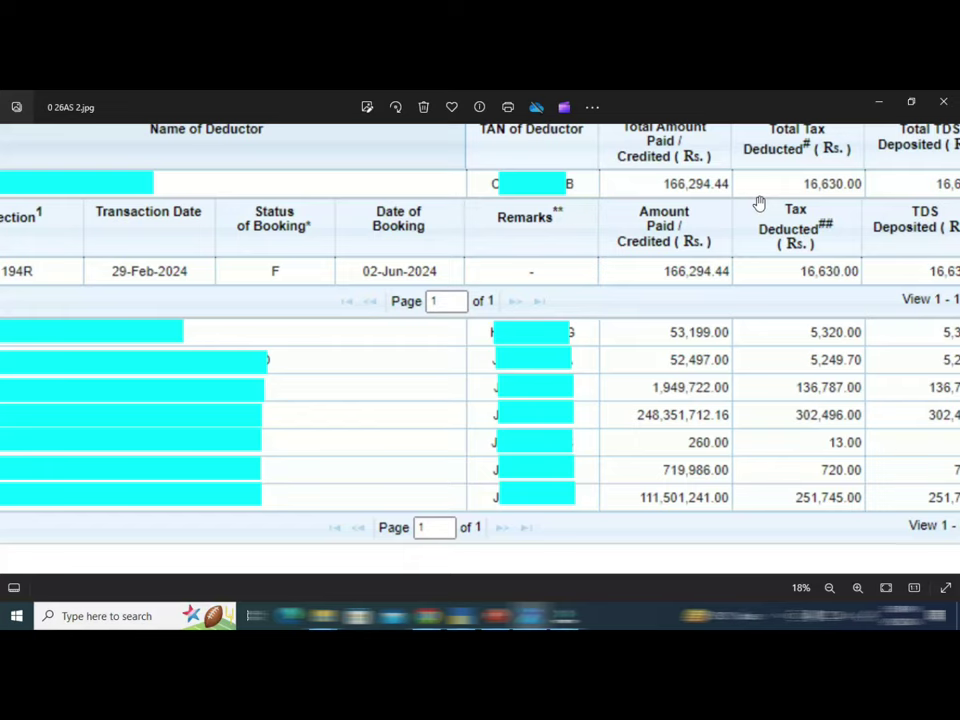
key("alt+Tab")
type("166")
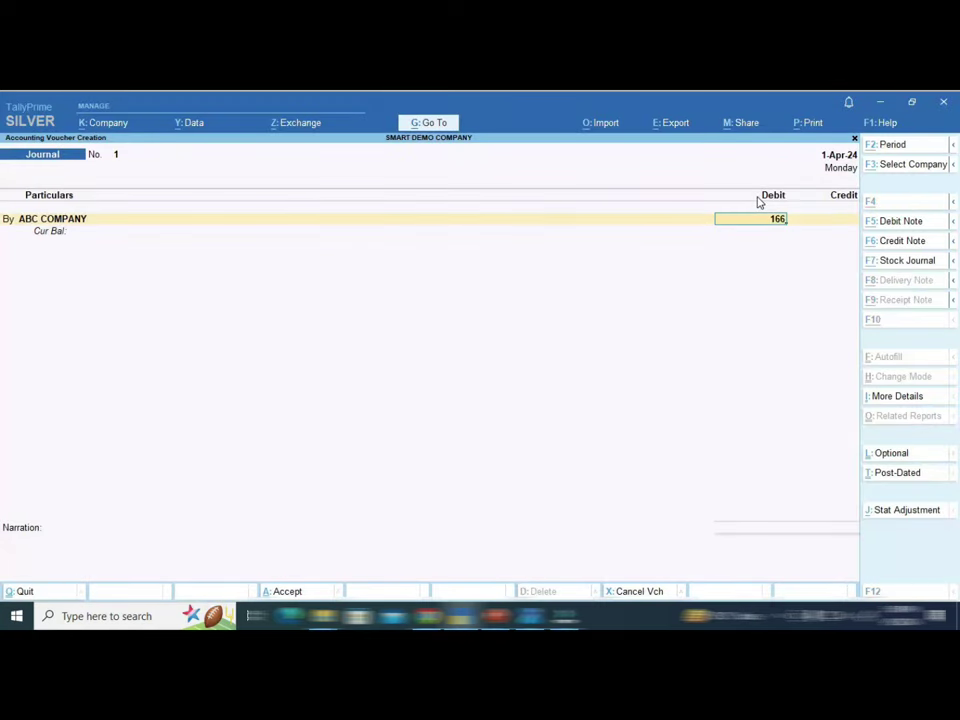
key("alt+Tab")
key("alt+Tab")
type("294.44")
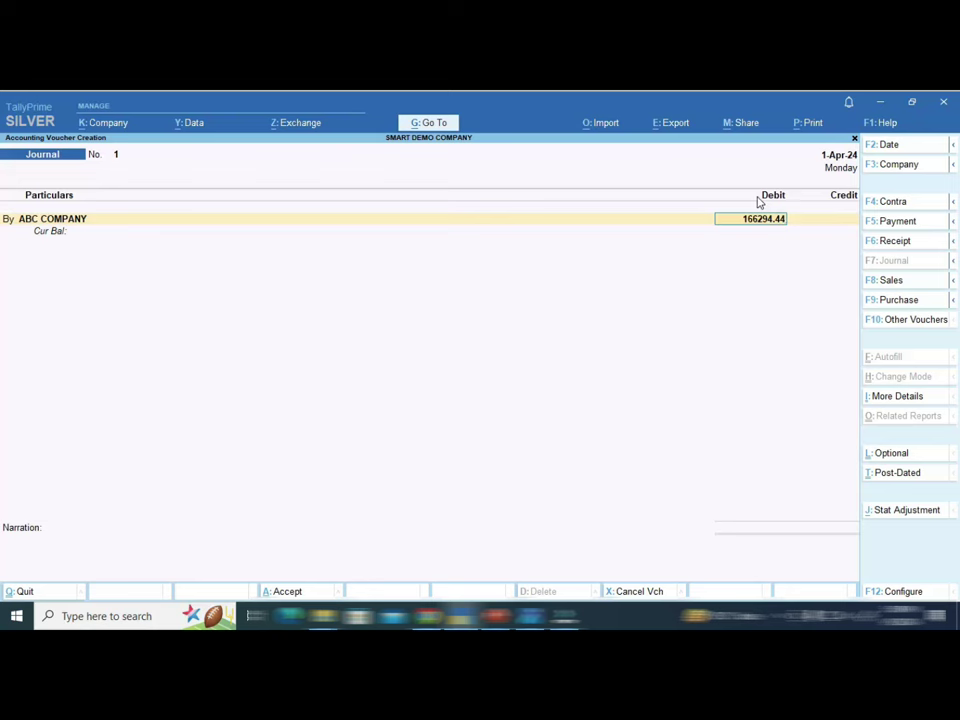
Allocate ABC COMPANY's full debit amount as On Account in the bill-wise details
key("Return")
key("Return")
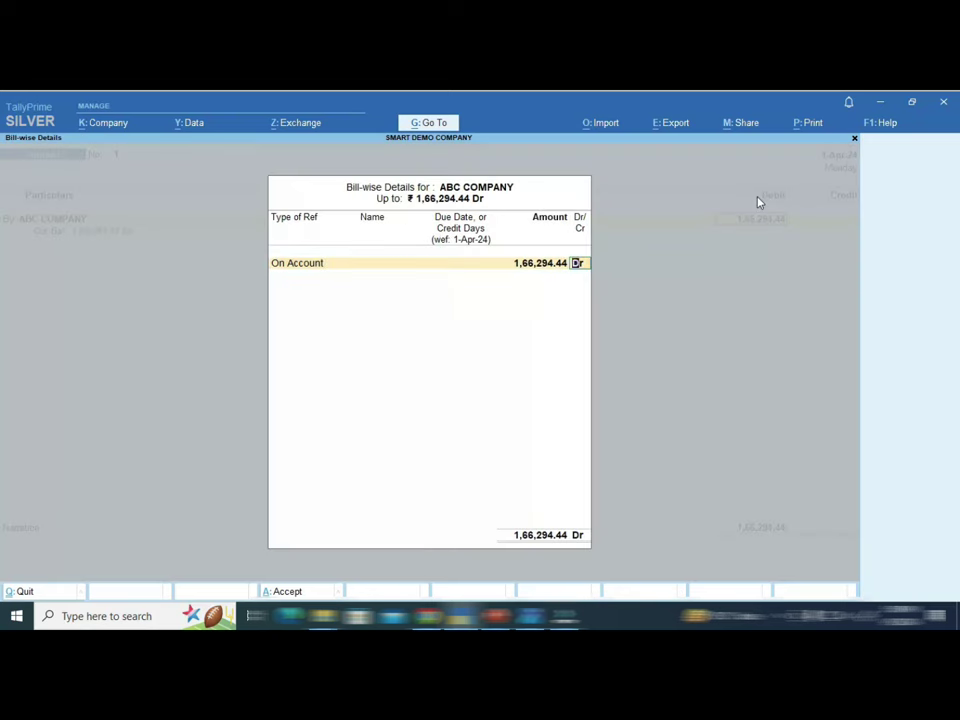
key("Return")
Credit INCOME FROM perquisites with 1,66,294.44 and save the journal voucher without a narration
type("IN")
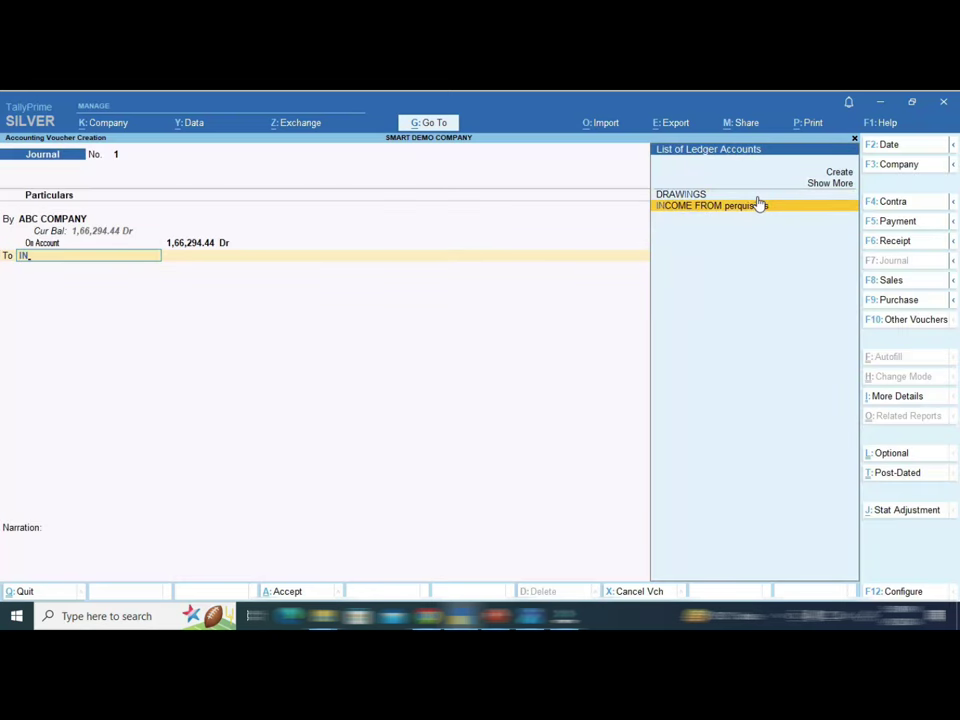
key("Return")
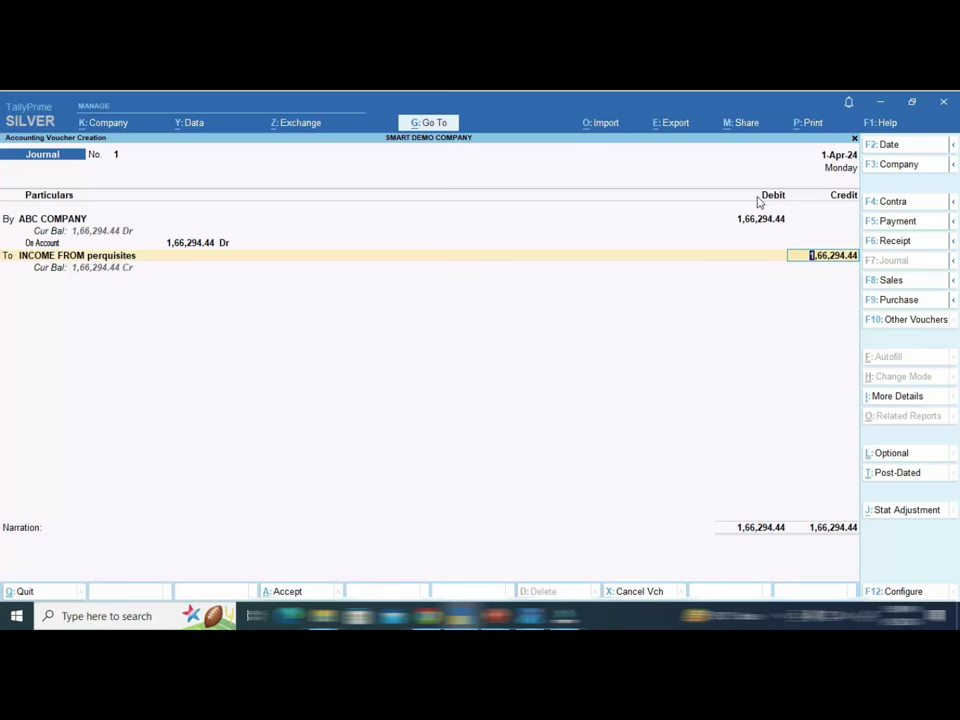
key("Return")
key("Return")
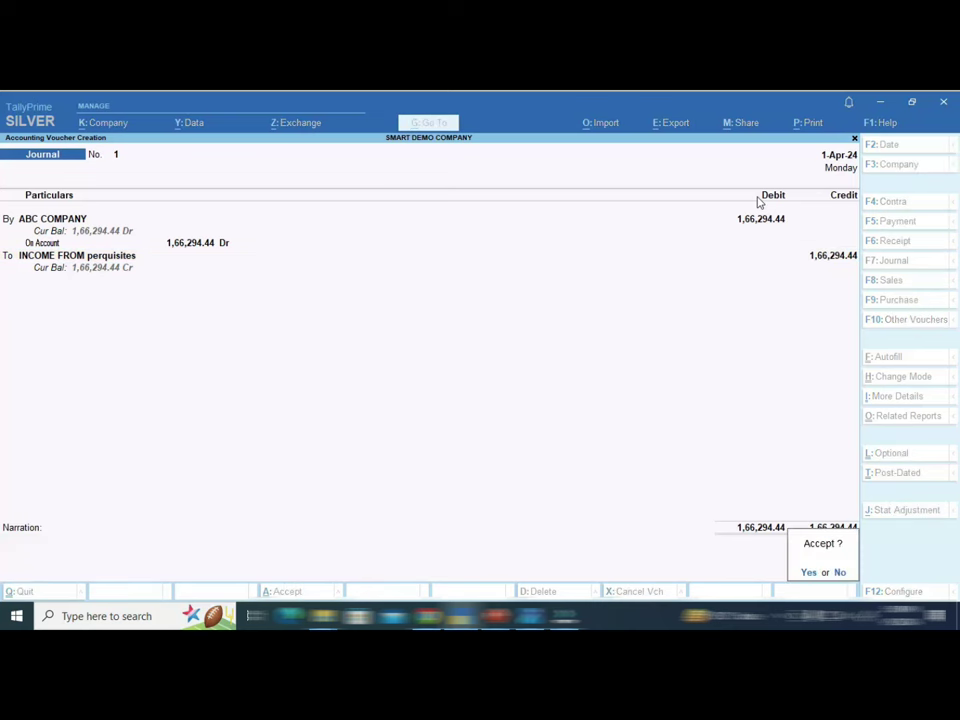
key("Return")
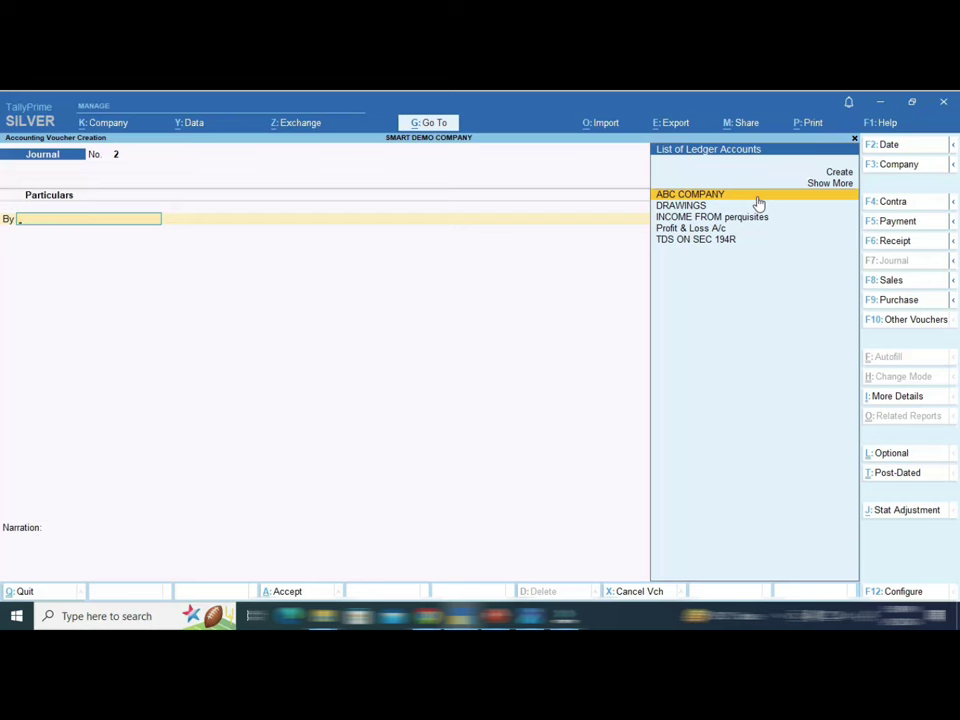
Debit TDS ON SEC 194R with 16630 in the journal, taking the tax deducted from the 26AS image
key("Down")
key("Down")
key("Down")
key("Down")
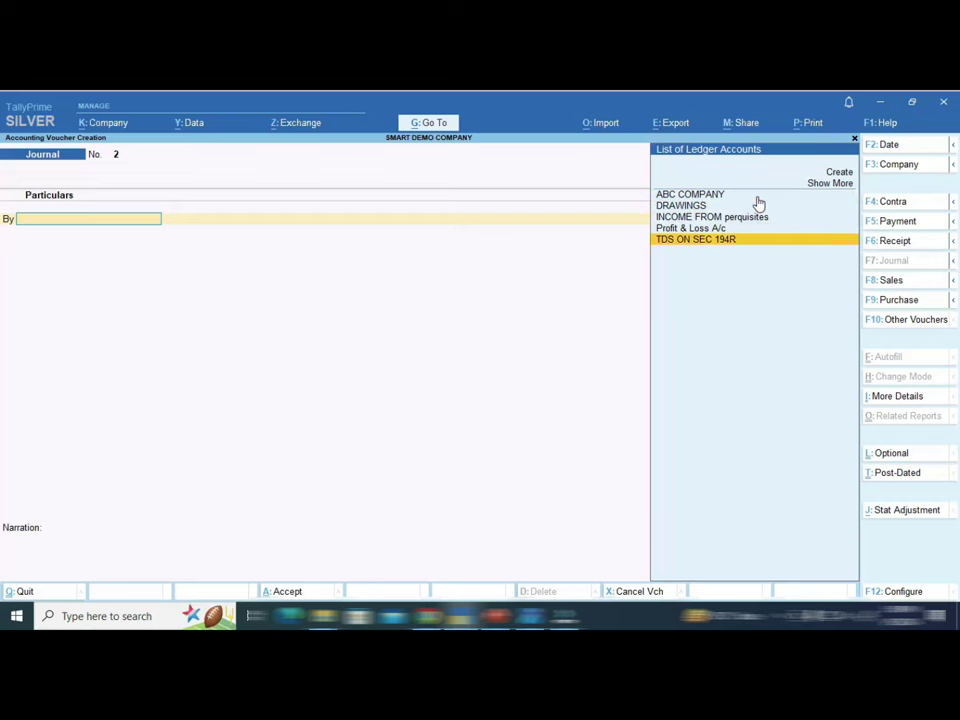
key("Return")
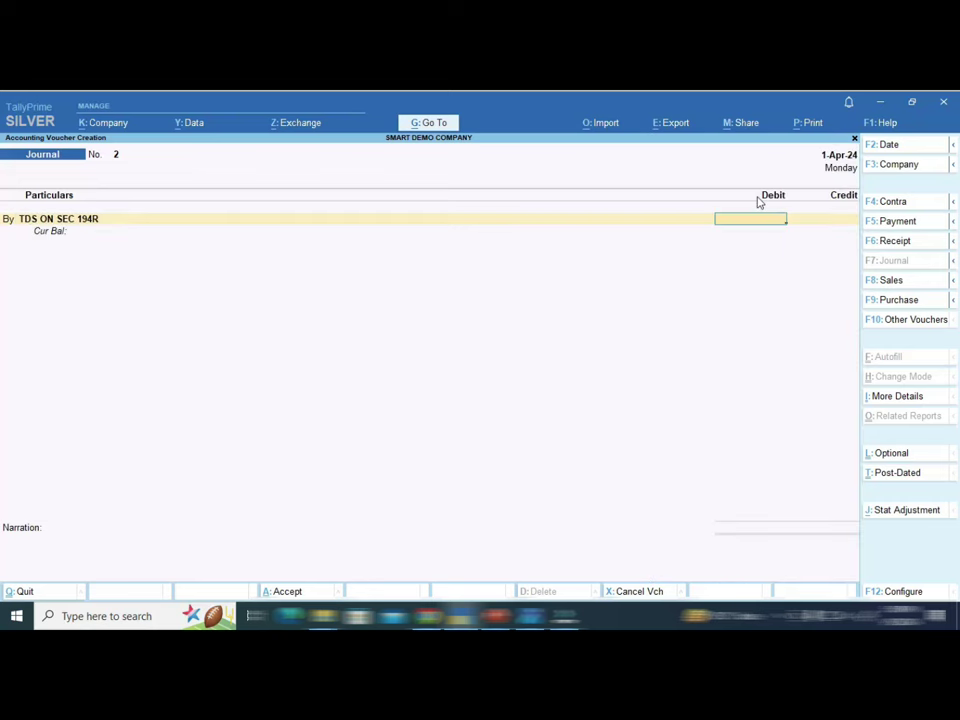
key("alt+Tab")
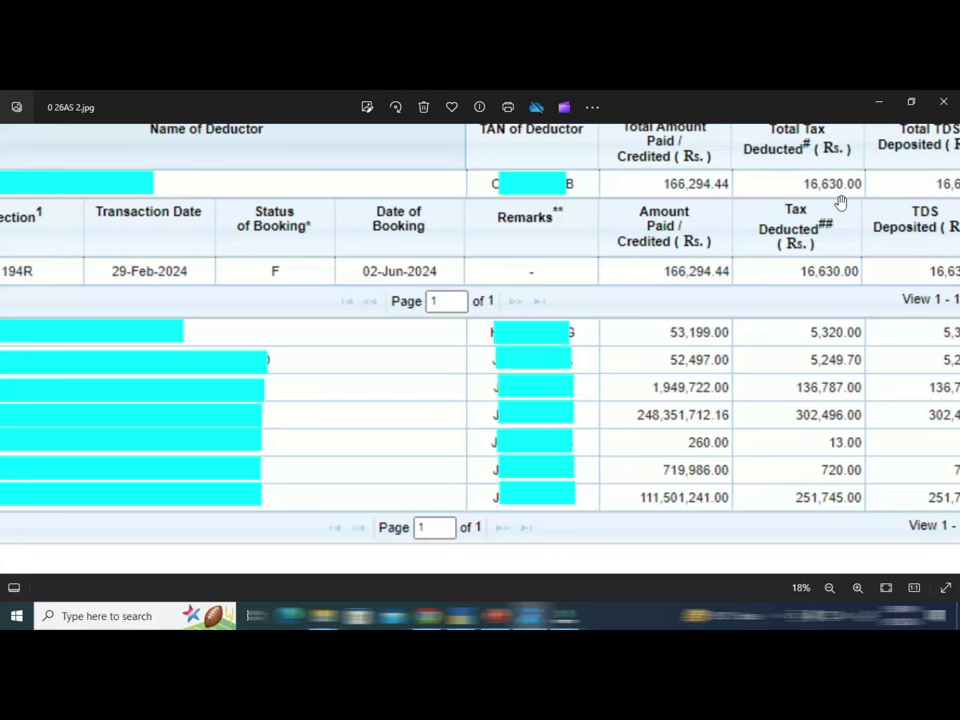
key("alt+Tab")
type("16,630")
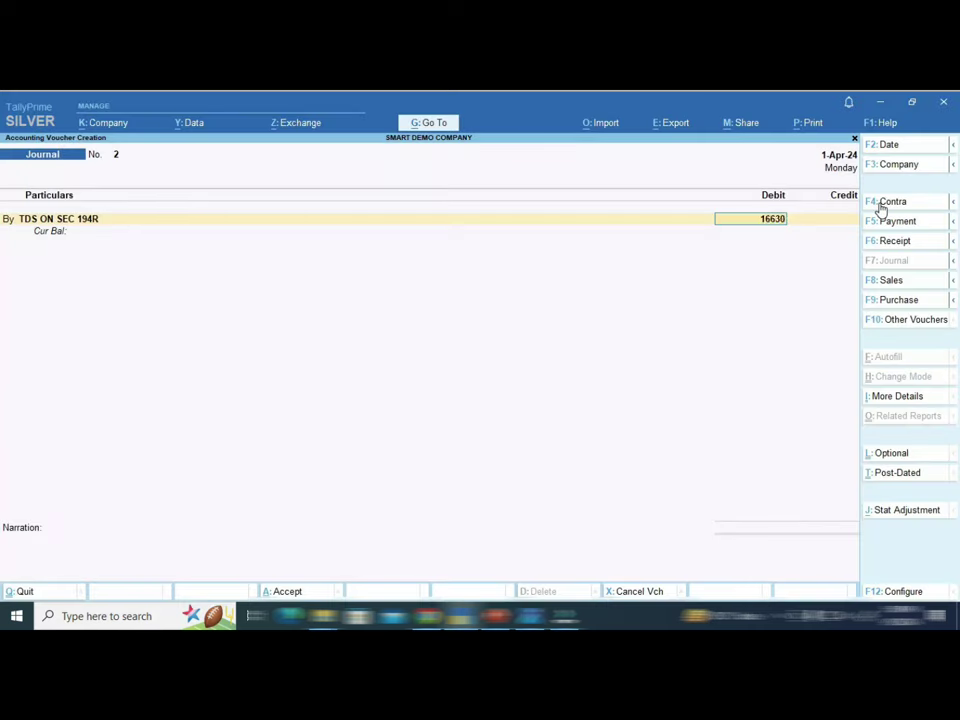
key("Return")
Credit ABC COMPANY with 16,630.00 as On Account and save the journal voucher without a narration
type("ABC")
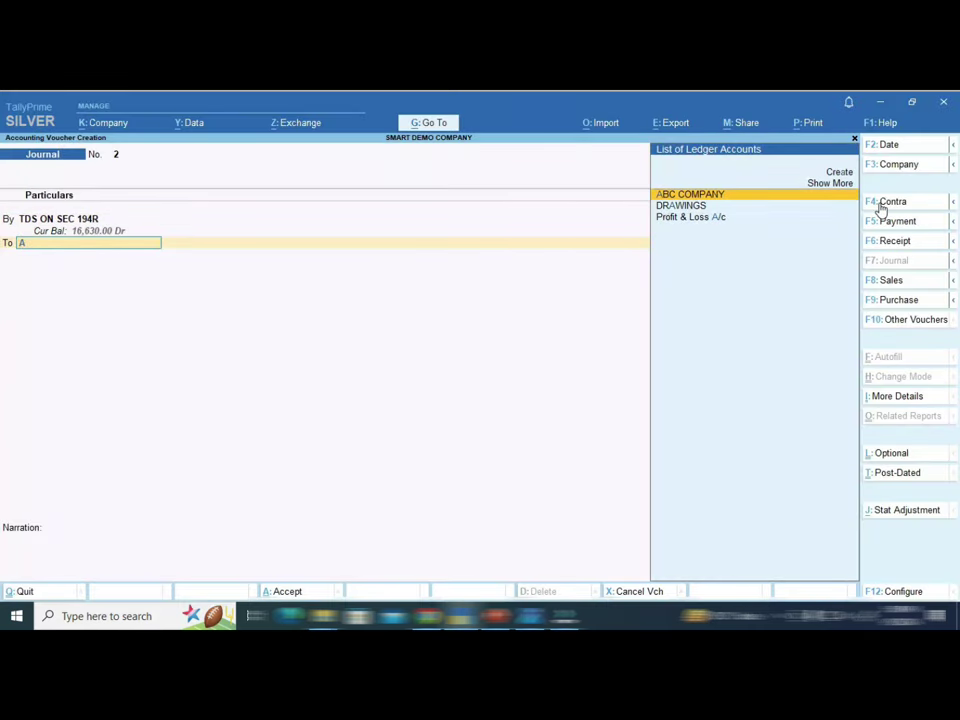
key("Return")
key("Return")
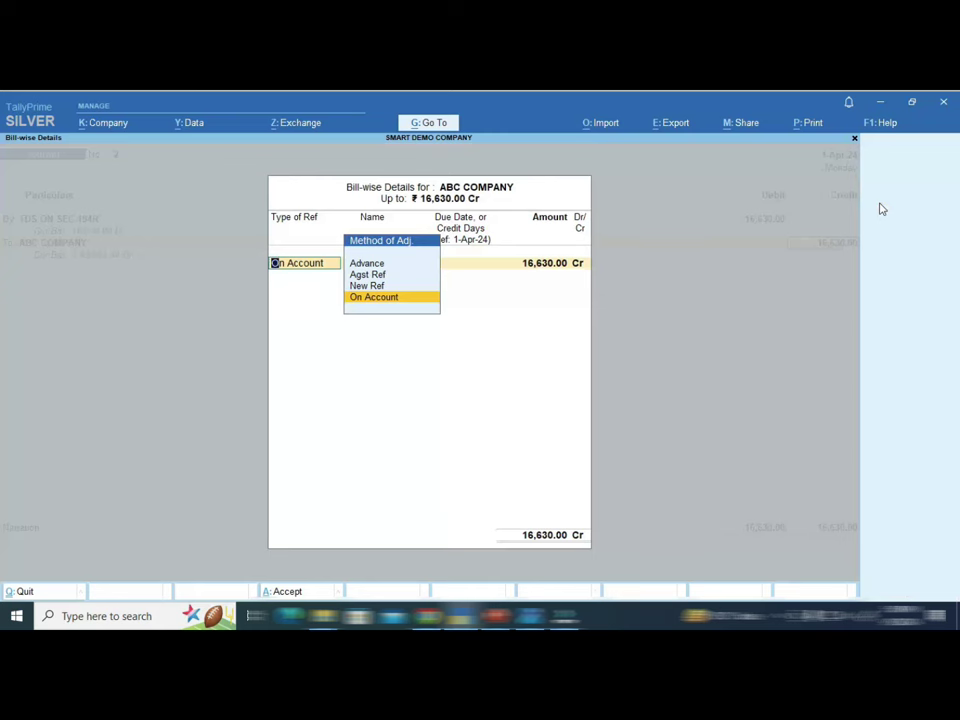
key("Return")
key("Return")
key("Return")
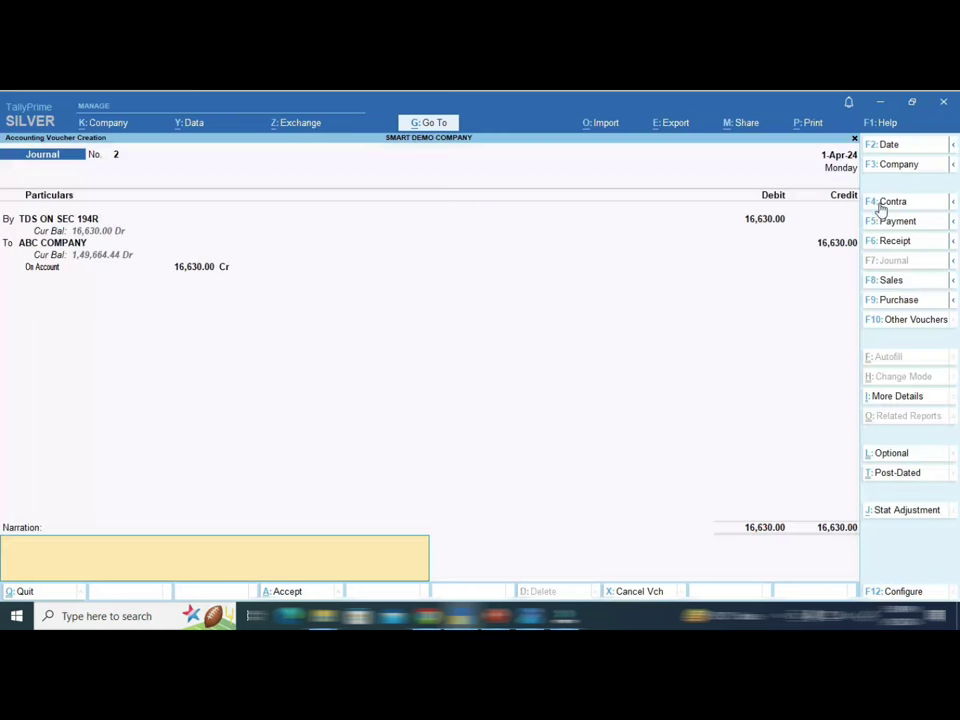
key("Return")
key("y")
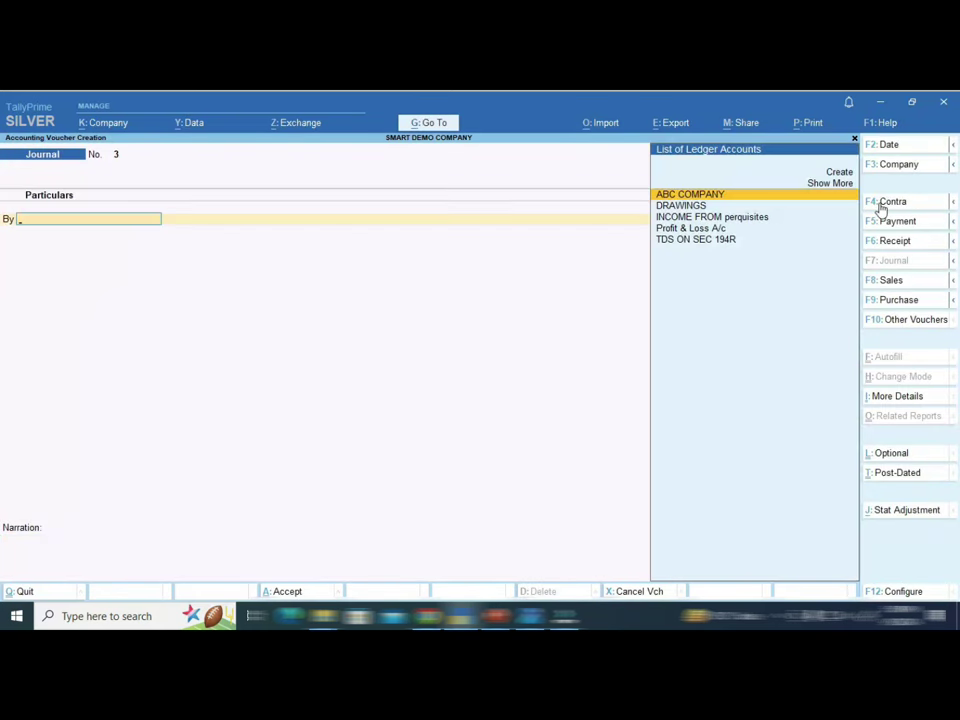
Review the ABC COMPANY ledger vouchers and closing balance, then return to the Gateway of Tally
key("Escape")
key("y")
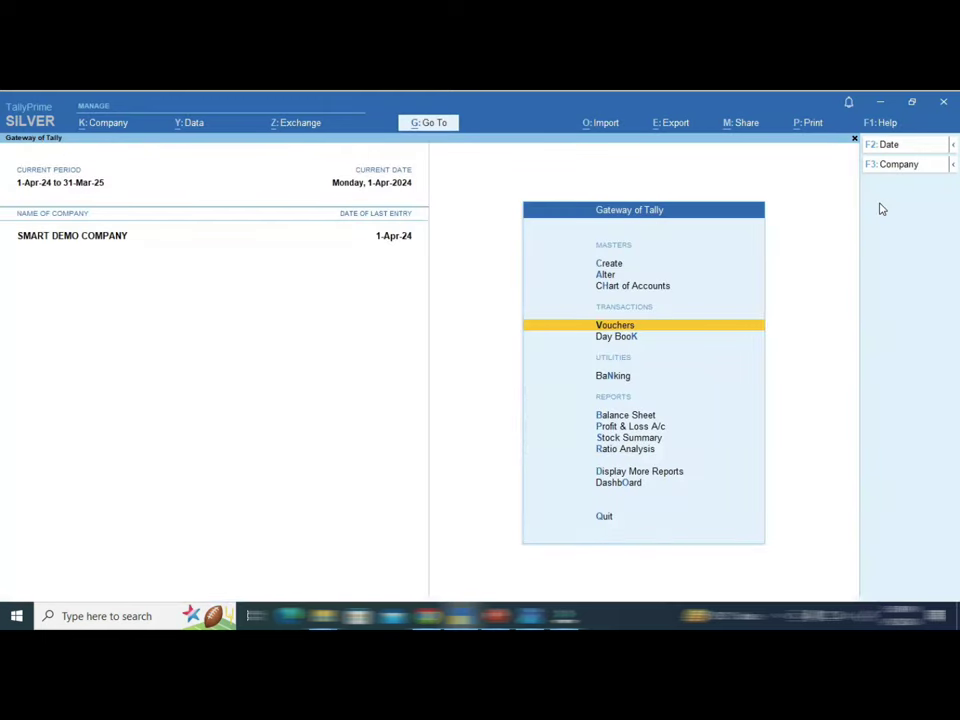
type("da")
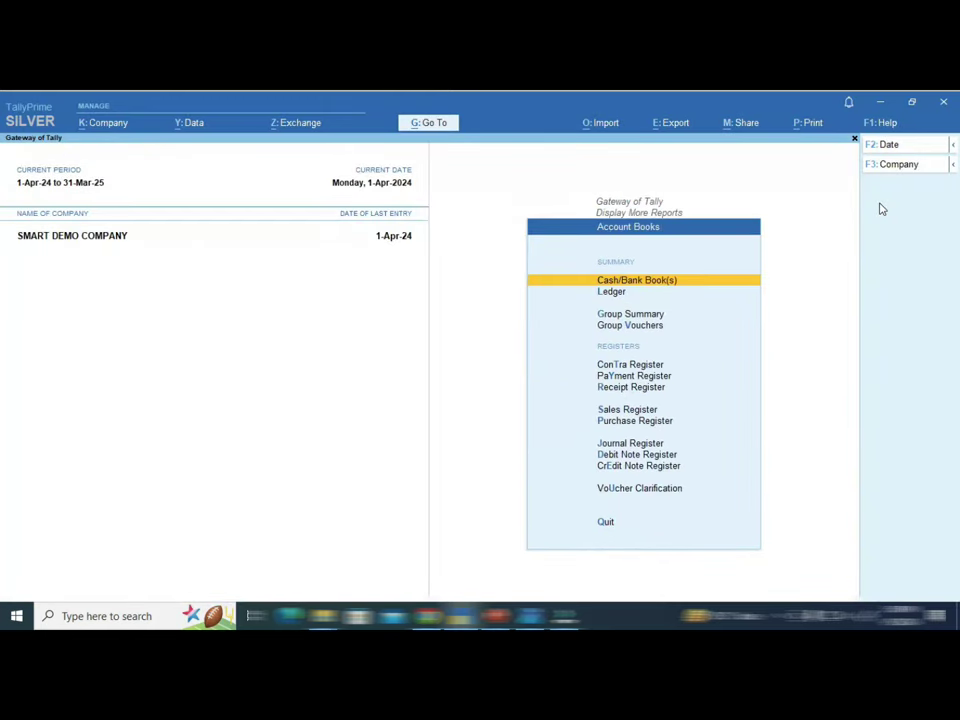
type("lab")
key("Return")
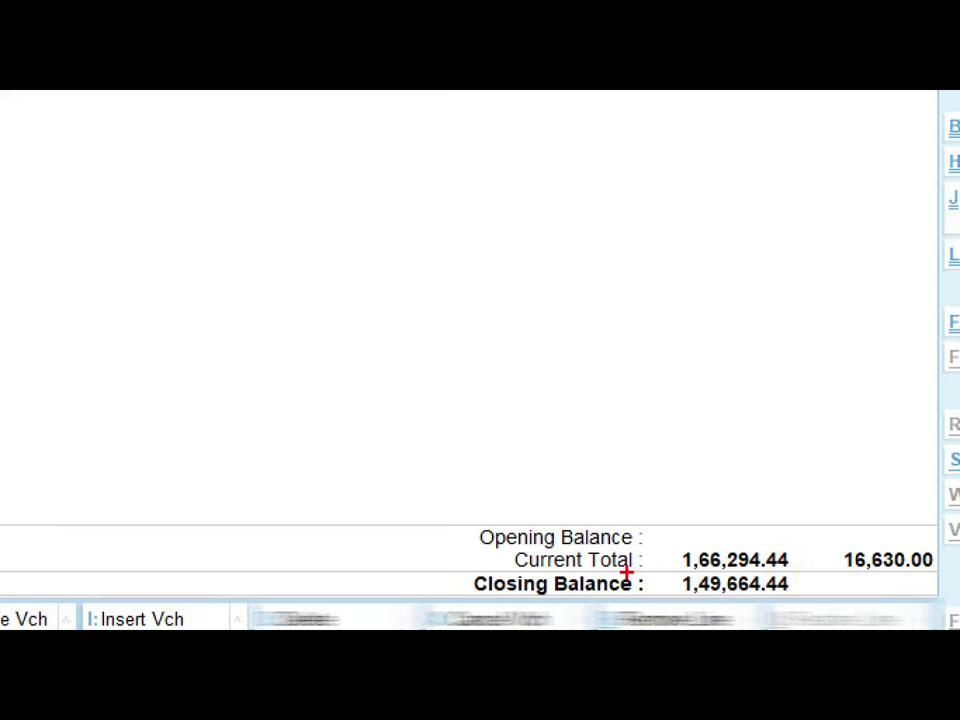
mouse_move(648, 568)
left_mouse_down()
mouse_move(699, 585)
mouse_move(844, 598)
mouse_move(828, 604)
left_mouse_up()
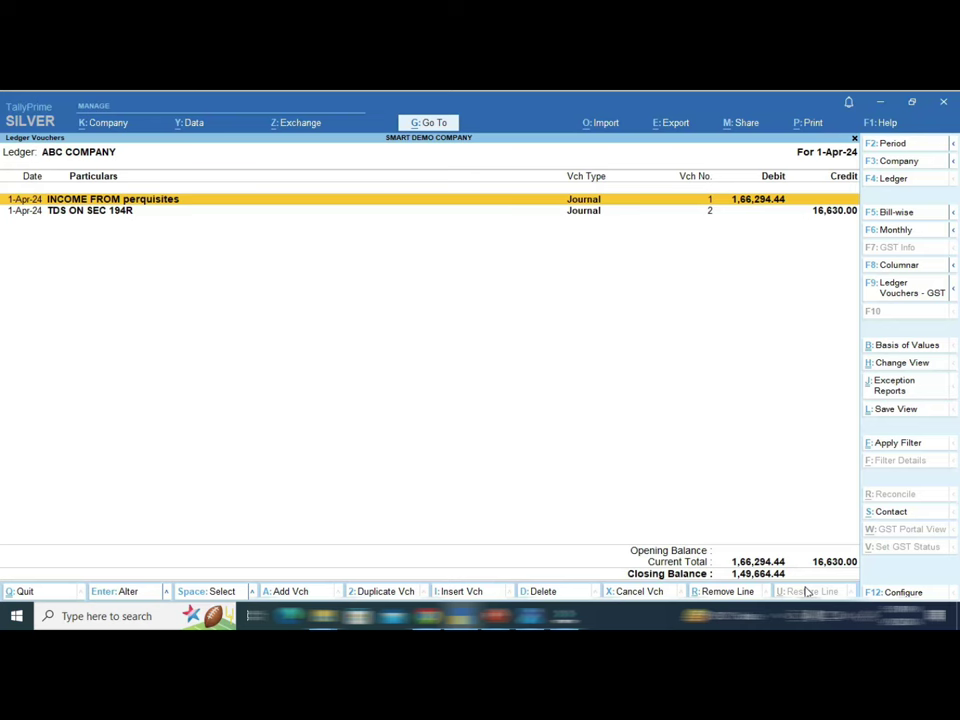
key("Escape")
key("Escape")
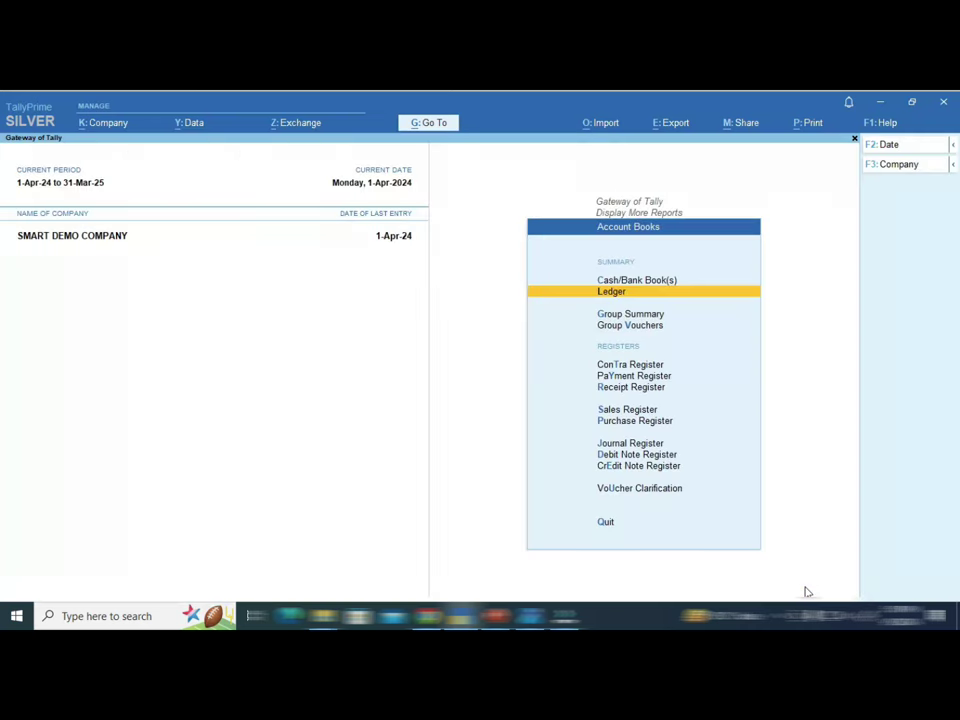
key("Escape")
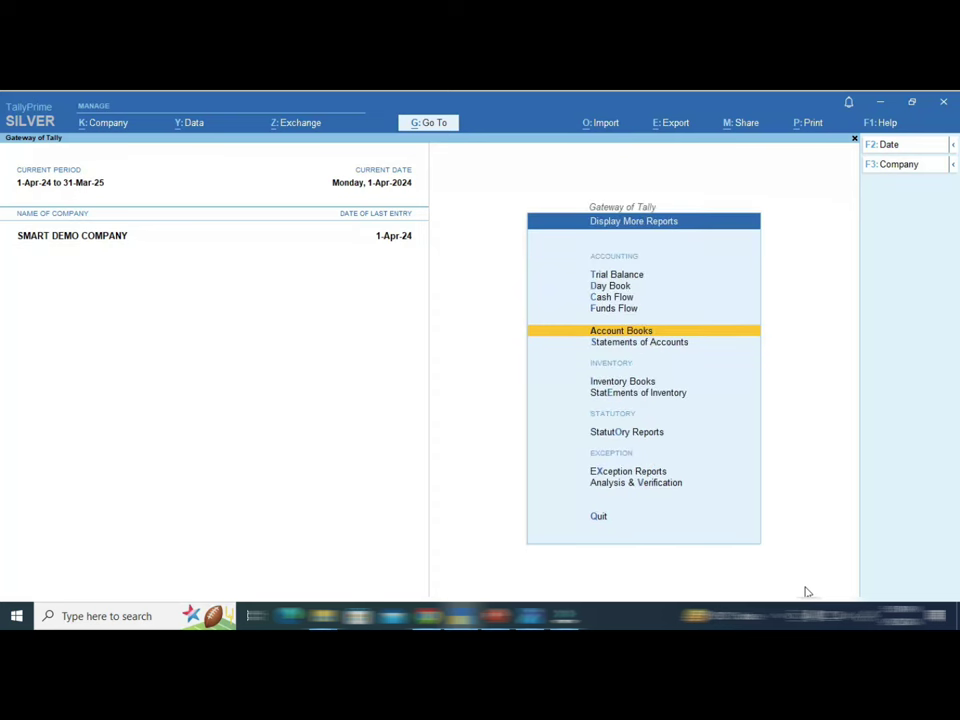
key("Escape")
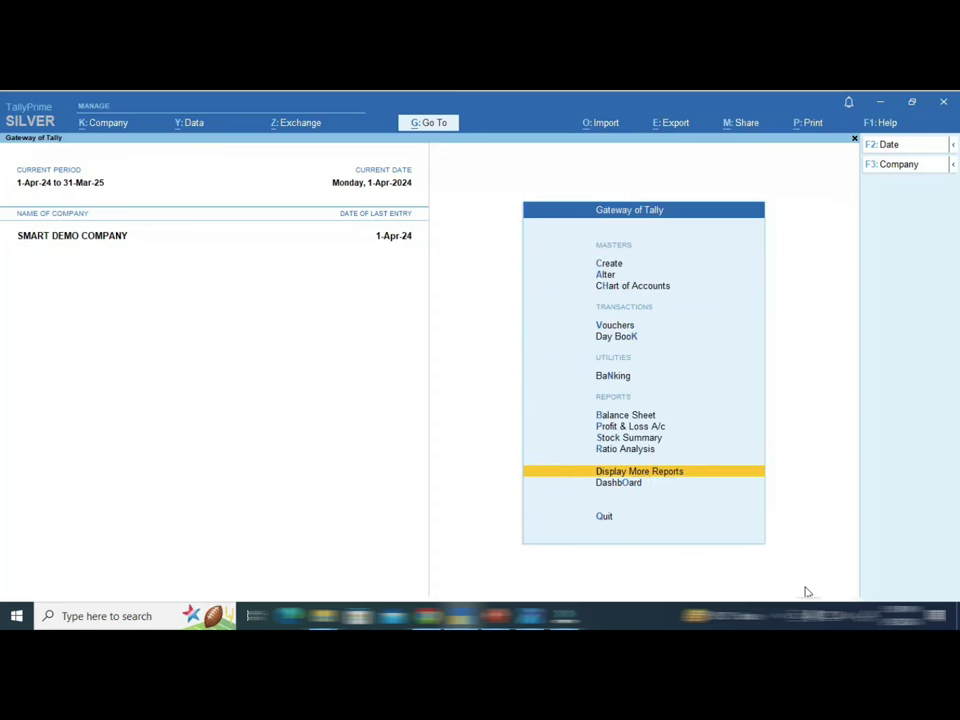
Open a new Journal voucher and debit DRAWINGS with 149664.44
key("Up")
key("Up")
key("Up")
key("Up")
key("Up")
key("Up")
key("Up")
key("Return")
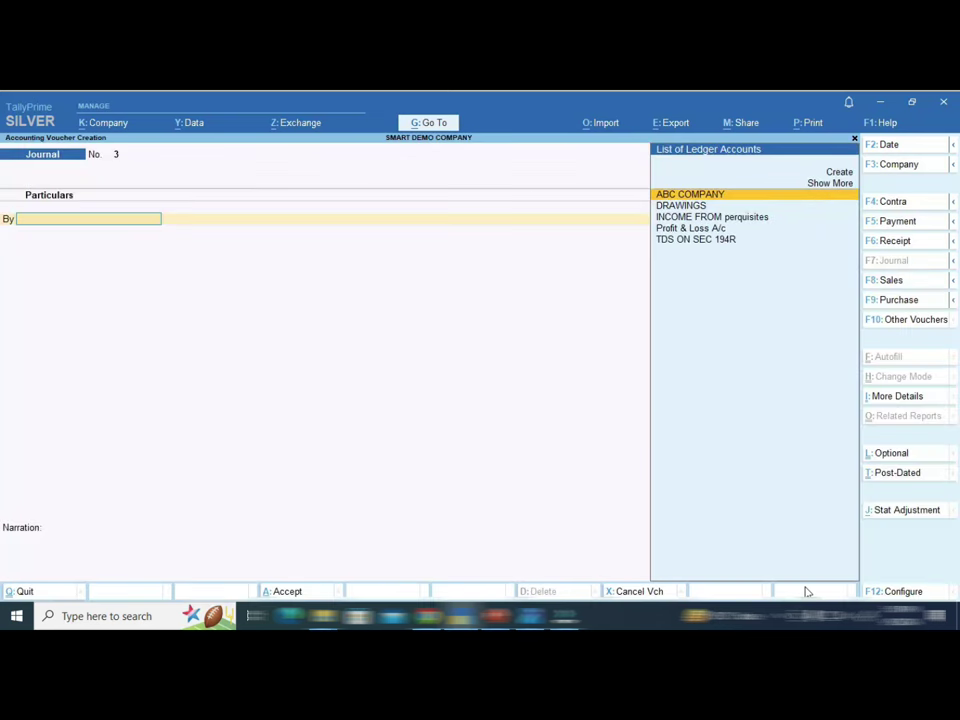
type("d")
key("Return")
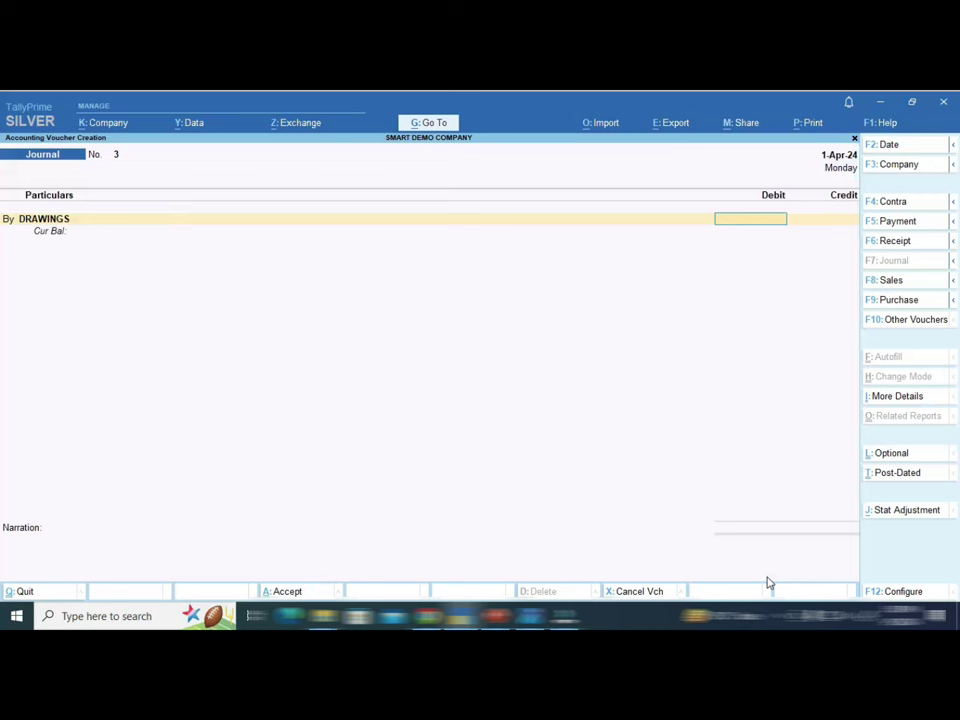
type("149664.44")
key("Return")
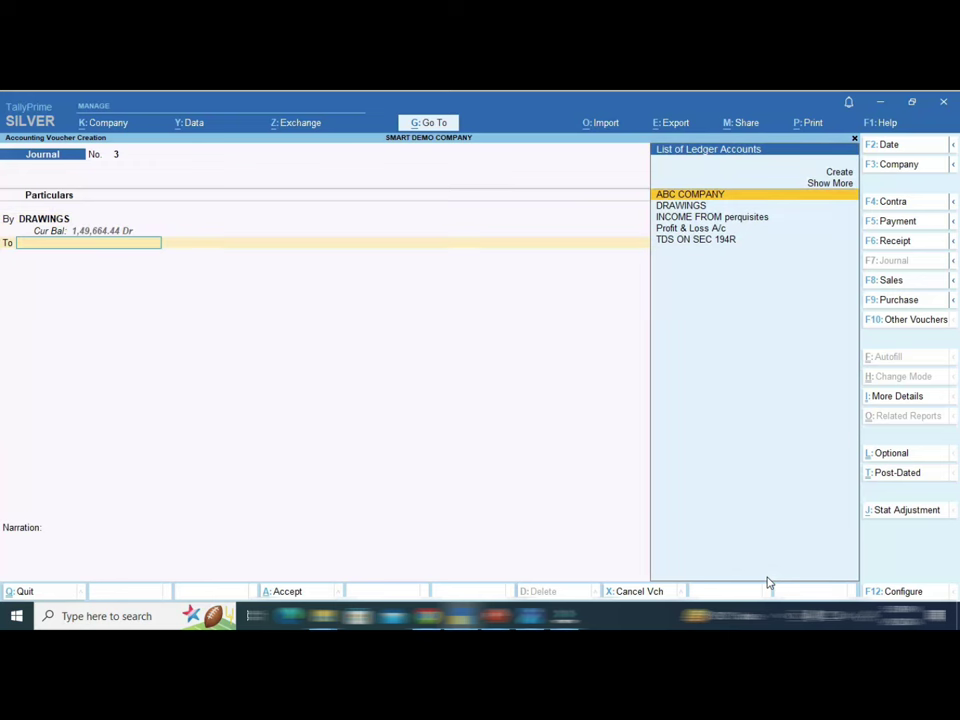
Credit ABC COMPANY with 1,49,664.44 as On Account and save the journal voucher without a narration
type("abc")
key("Return")
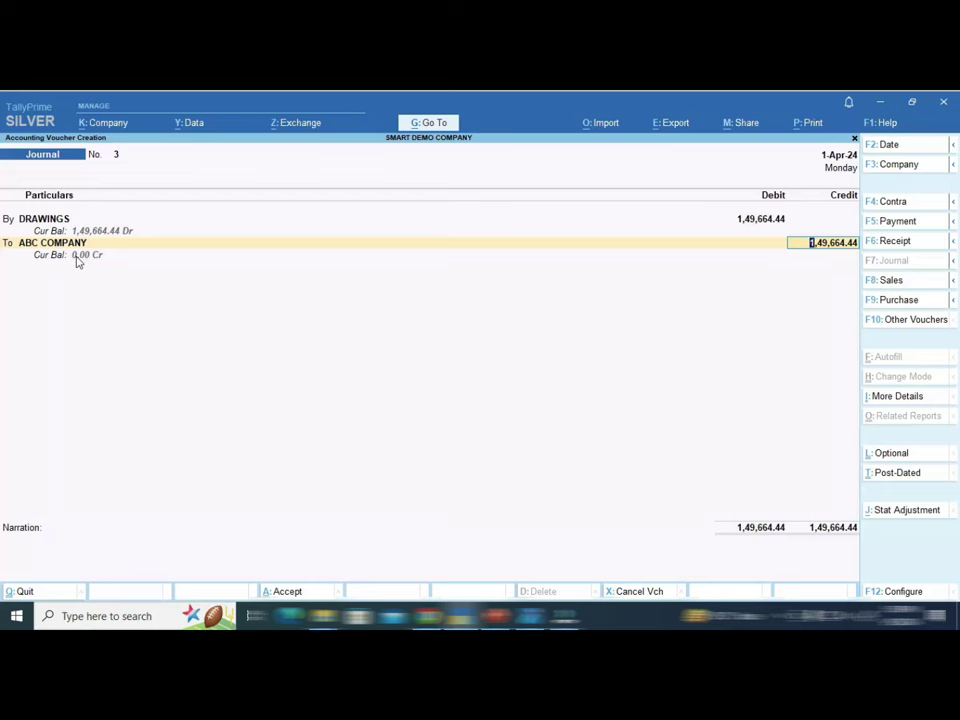
key("Return")
key("Return")
key("Return")
key("Return")
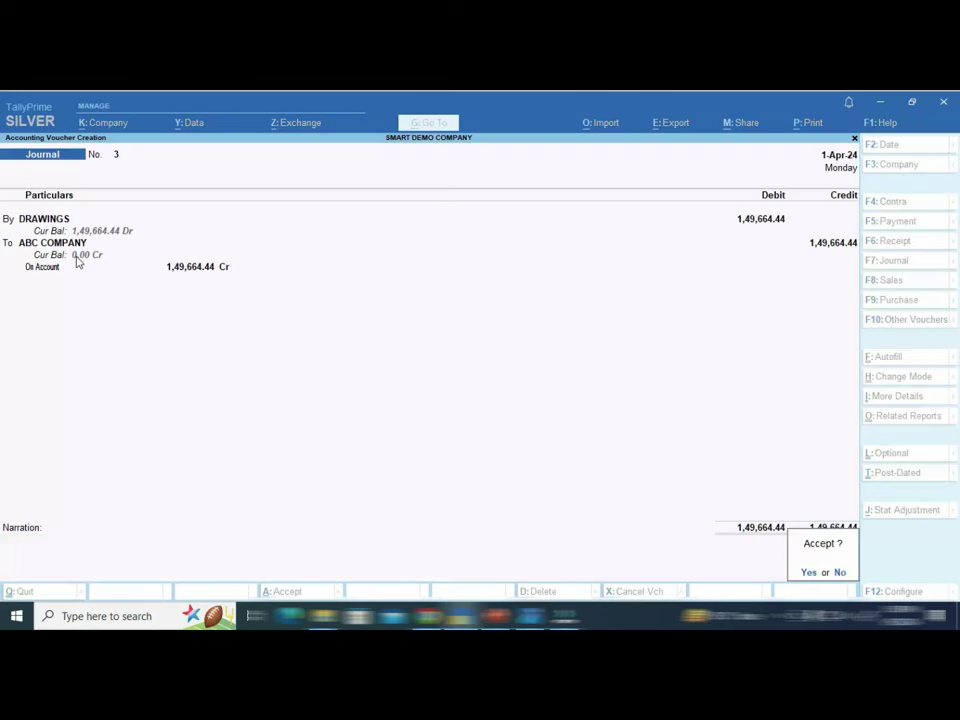
key("Return")
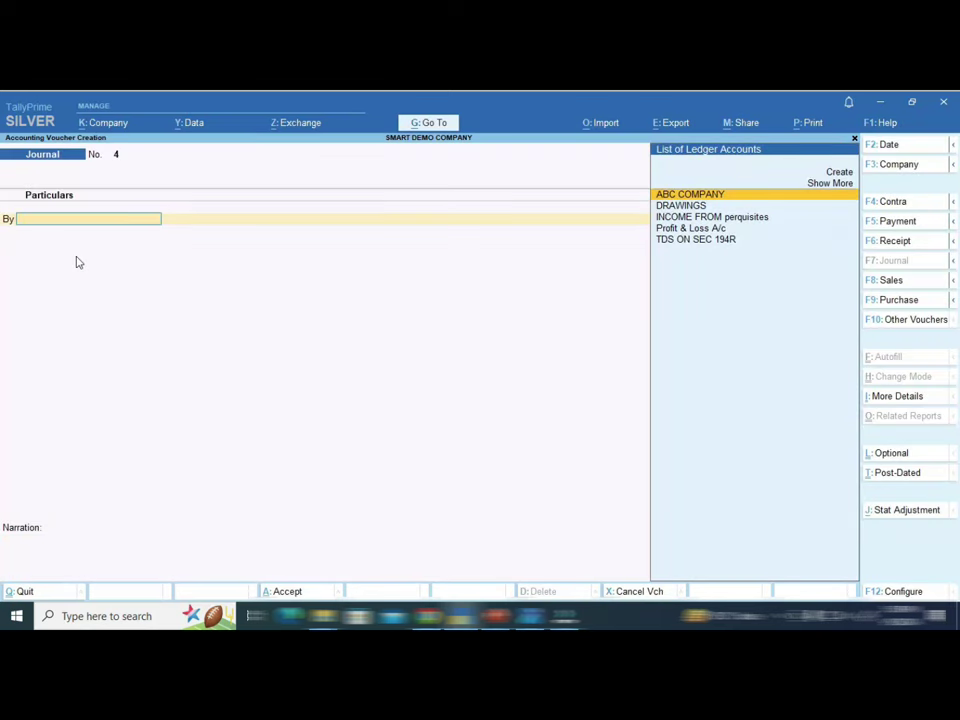
Check ABC COMPANY's closing balance in its ledger vouchers again and go back to the Gateway of Tally
key("Escape")
key("Up")
key("Up")
key("Up")
type("da")
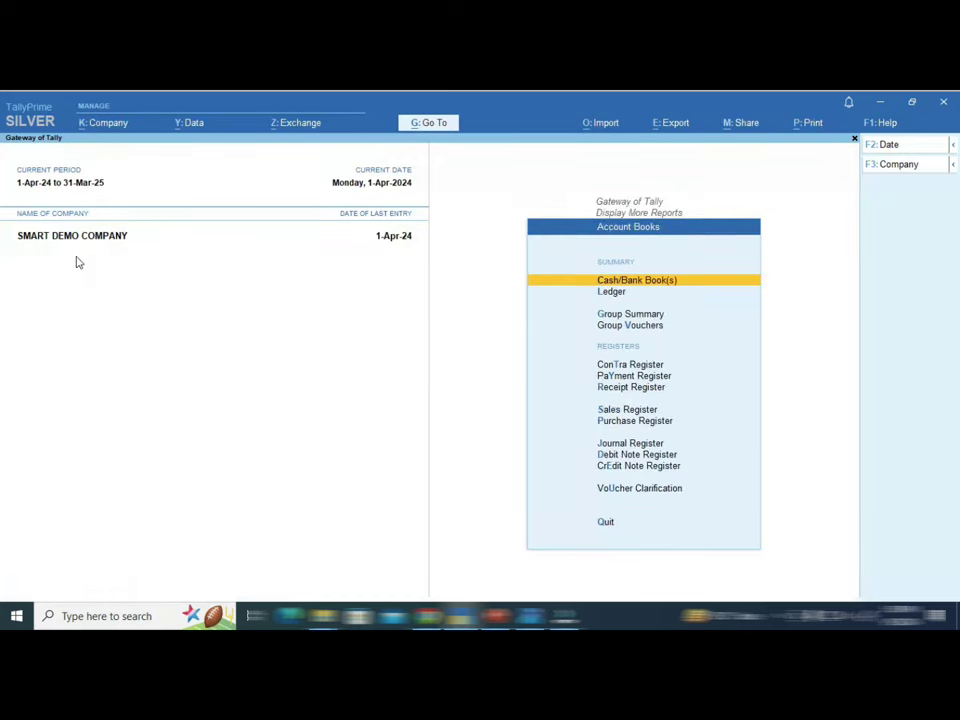
type("labc")
key("Return")
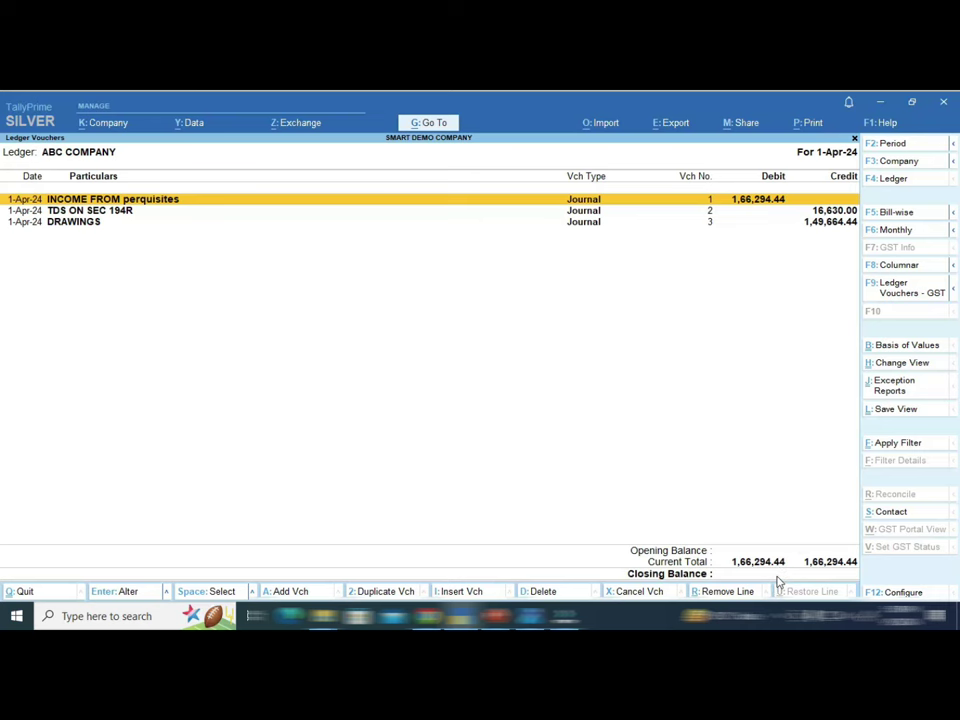
key("Escape")
key("Escape")
key("Escape")
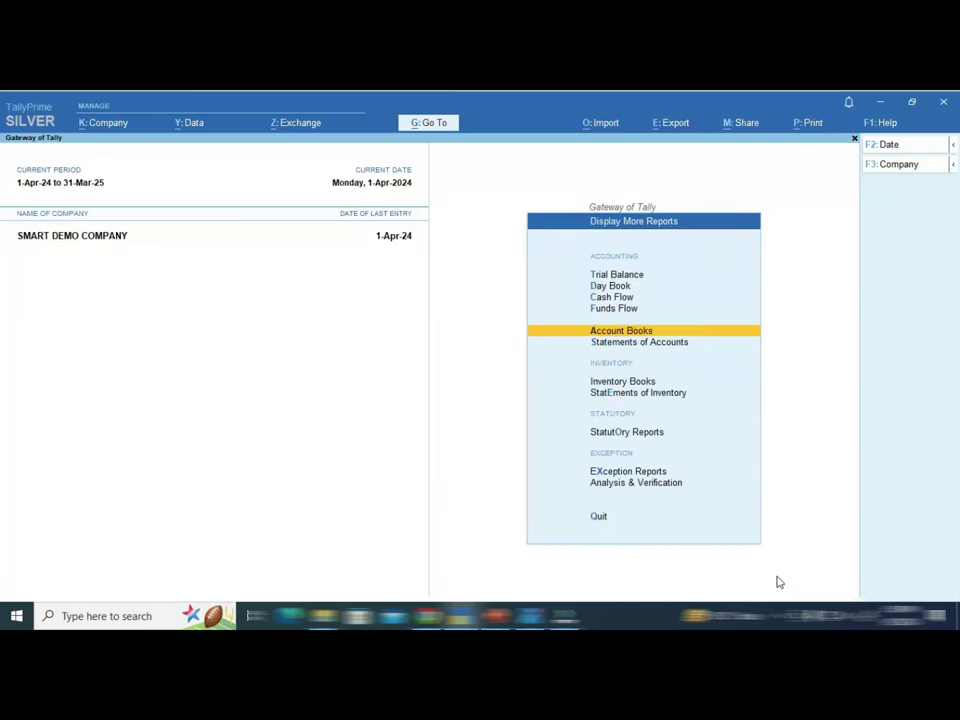
key("Escape")
View the detailed Profit & Loss A/c and compare the perquisite income with the amount paid in the 26AS image
key("Up")
key("Up")
key("Up")
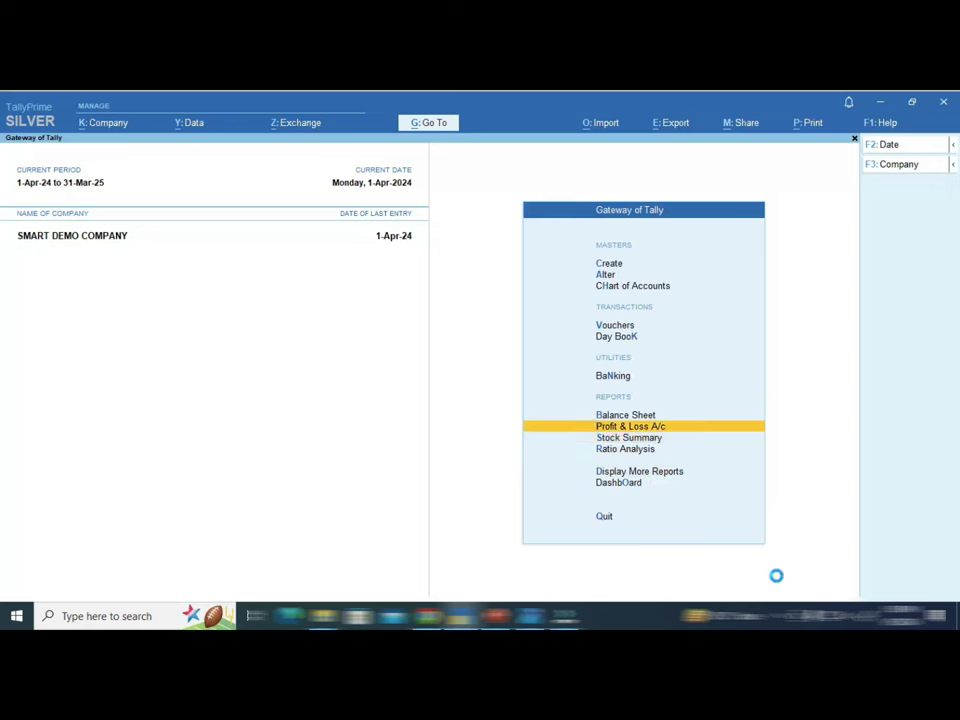
key("Return")
key("alt+F5")
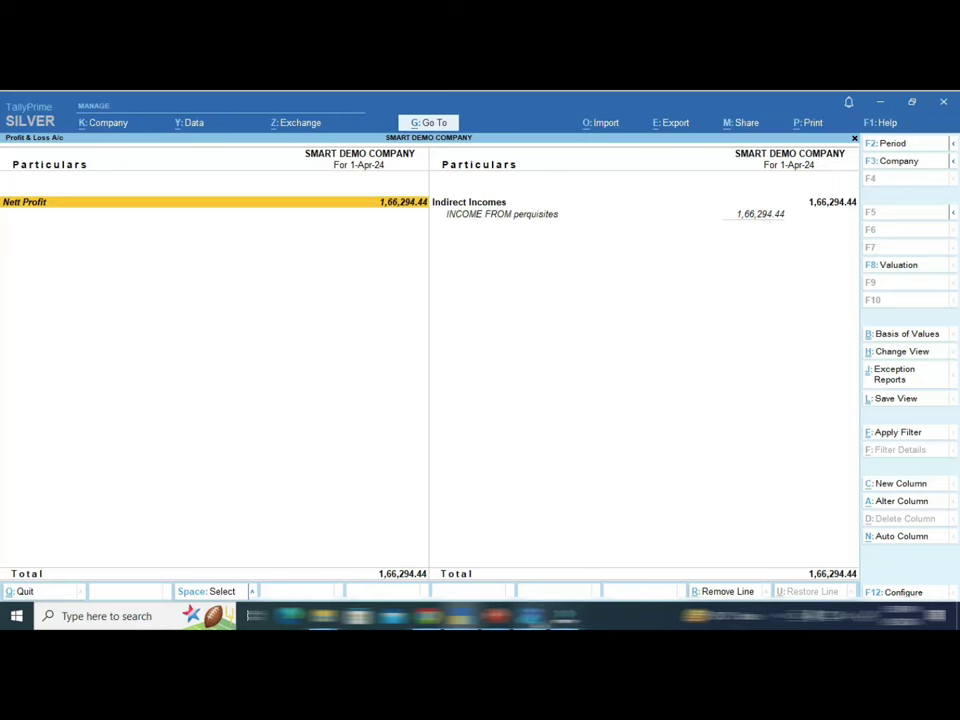
left_click(537, 616)
left_click_drag(651, 212, 657, 286)
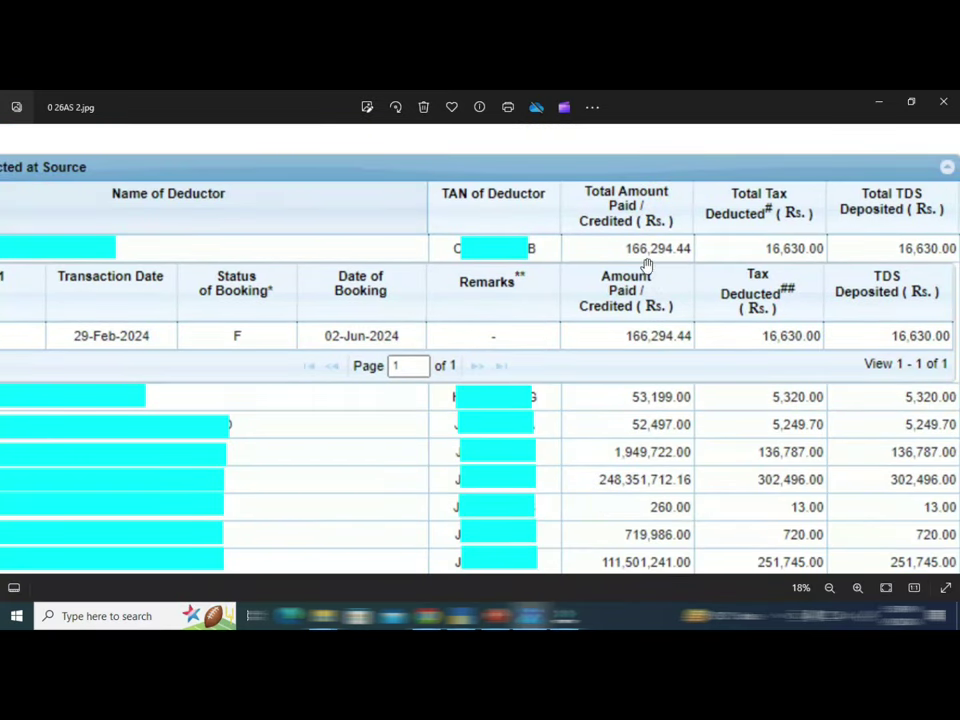
Switch back to TallyPrime, leave the Profit & Loss A/c and examine the TDS ON SEC 194R amount in the Balance Sheet
key("alt+Tab")
key("Escape")
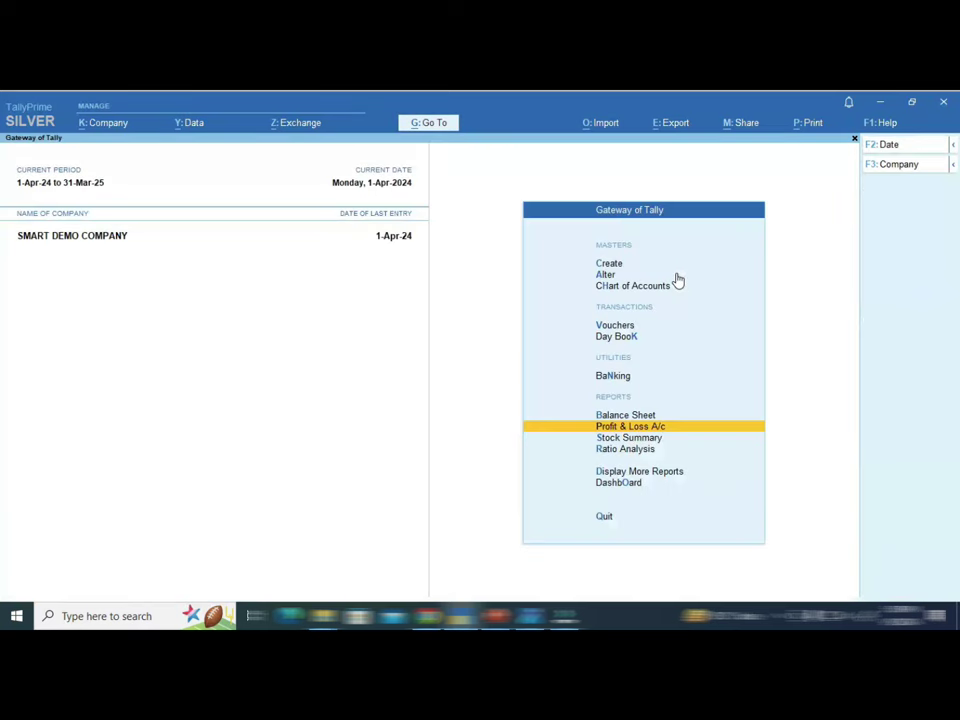
key("Up")
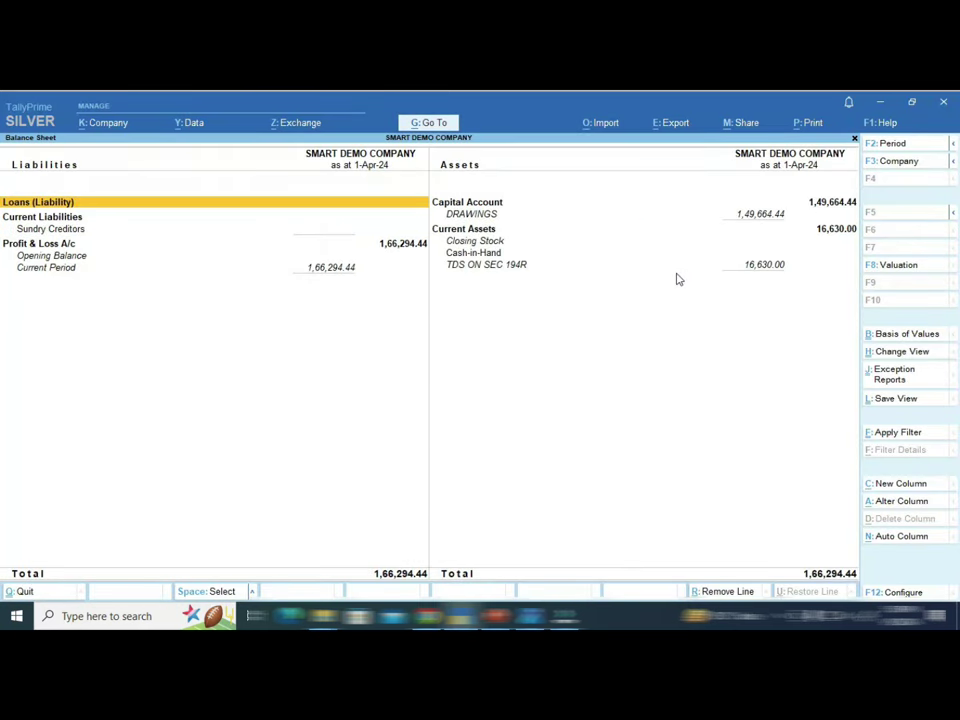
left_click(754, 277)
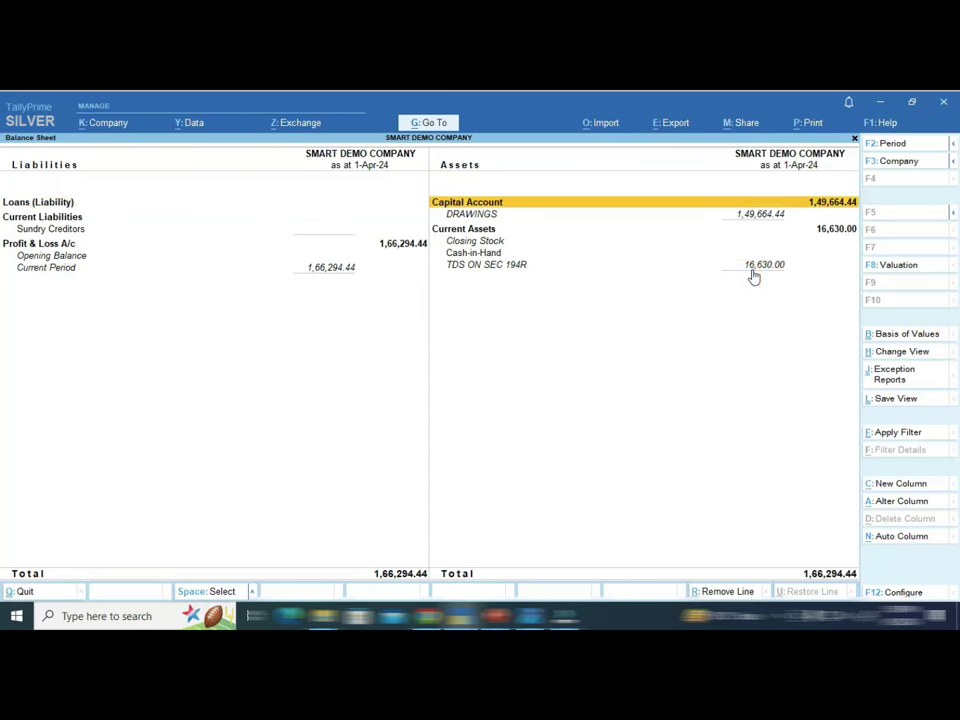